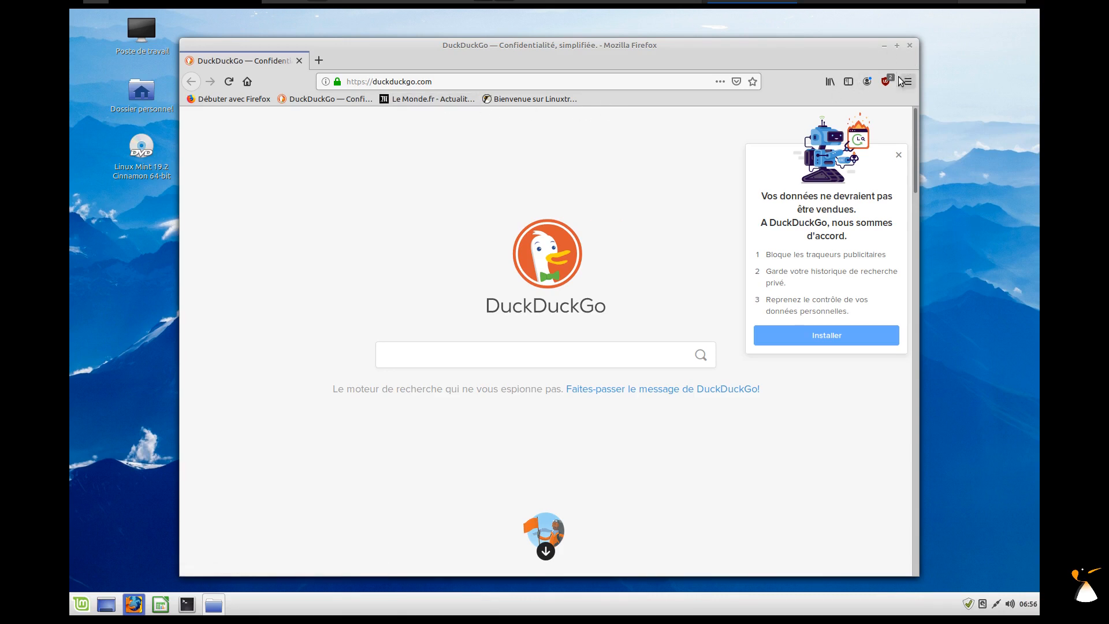
# - Close the web browser, and view doc.odt from the home folder before closing it
pyautogui.click(909, 46)
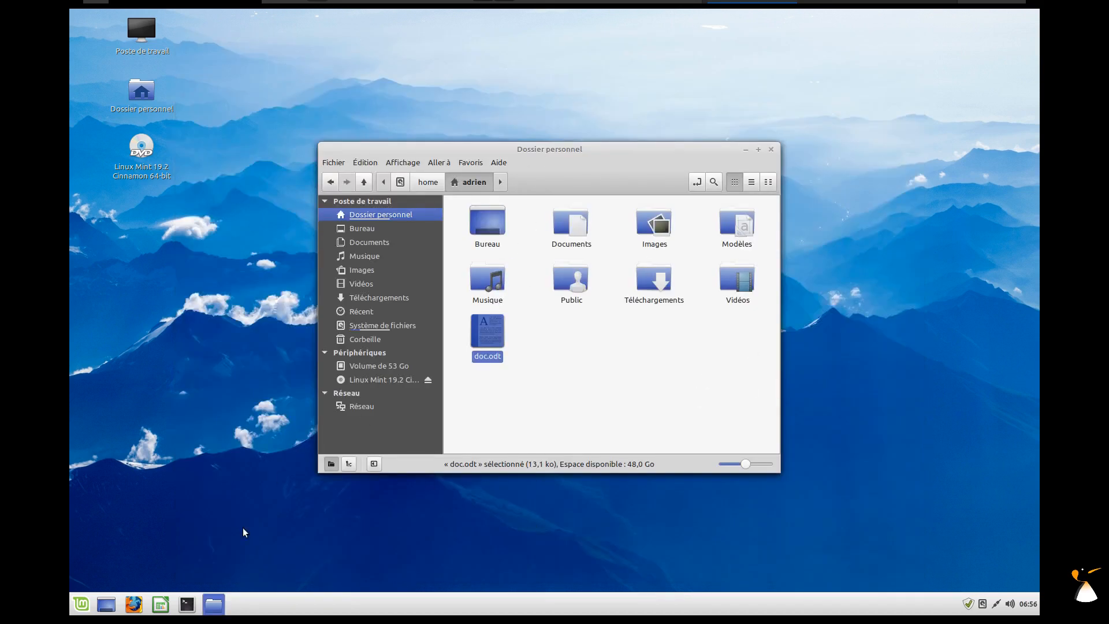
pyautogui.click(78, 607)
pyautogui.moveTo(163, 522)
pyautogui.click(718, 434)
pyautogui.click(580, 354)
pyautogui.doubleClick(501, 328)
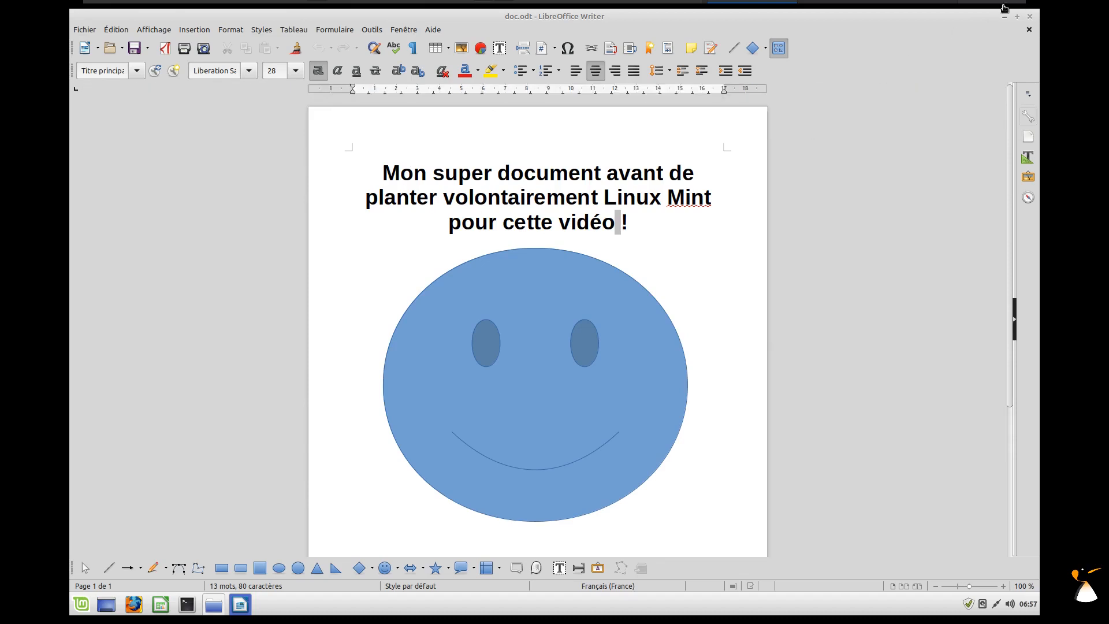
pyautogui.click(1030, 17)
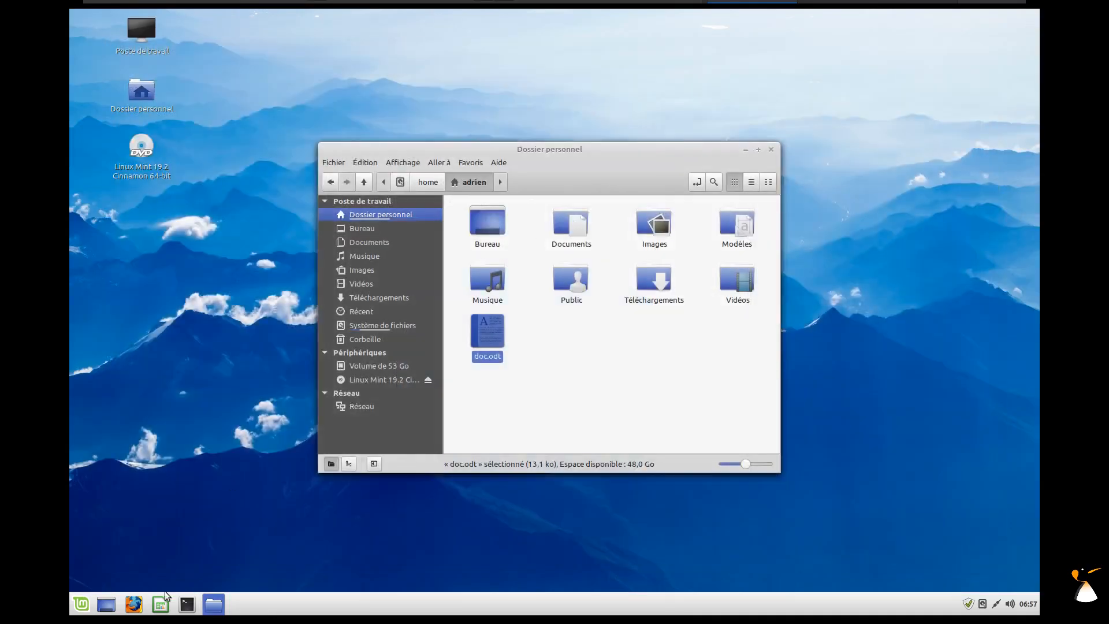
# - Launch LibreOffice Calc and the terminal to check that they open, and close both
pyautogui.click(172, 607)
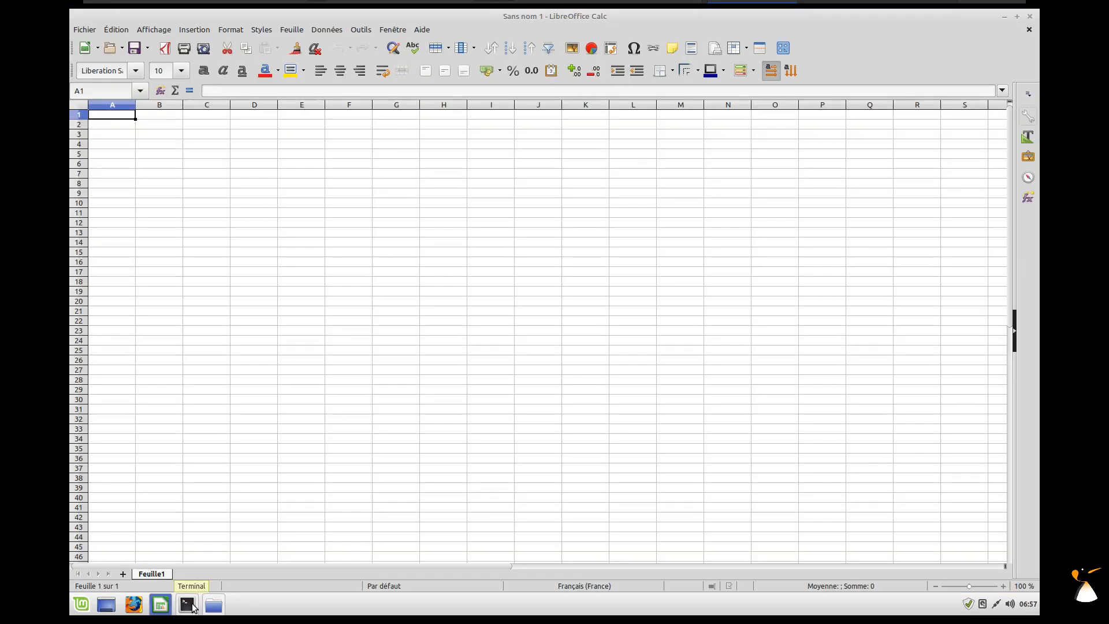
pyautogui.click(187, 604)
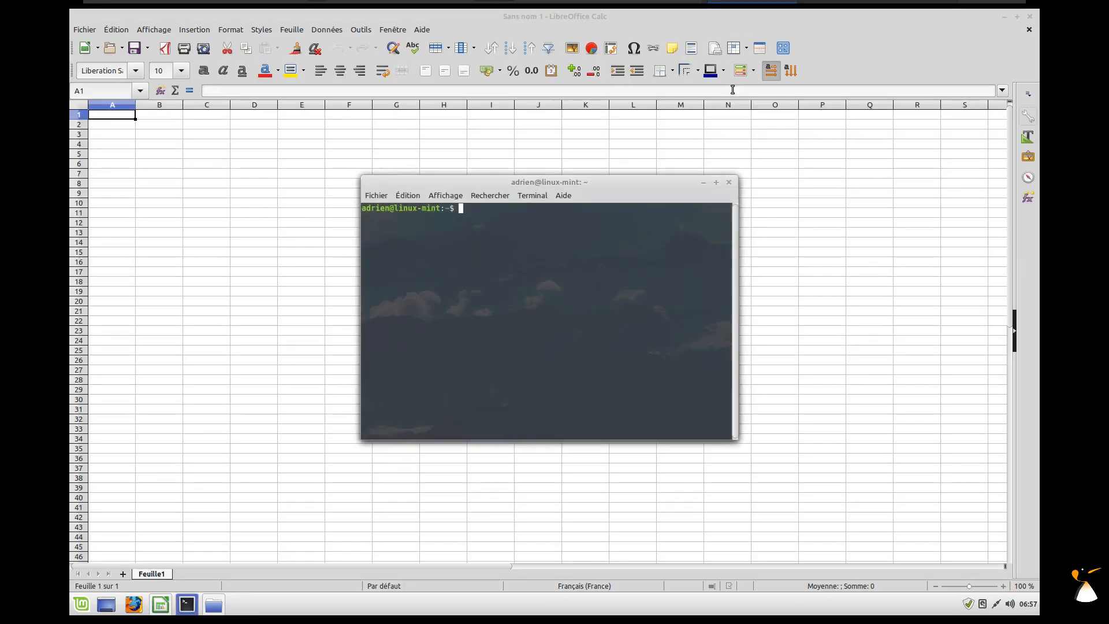
pyautogui.click(730, 183)
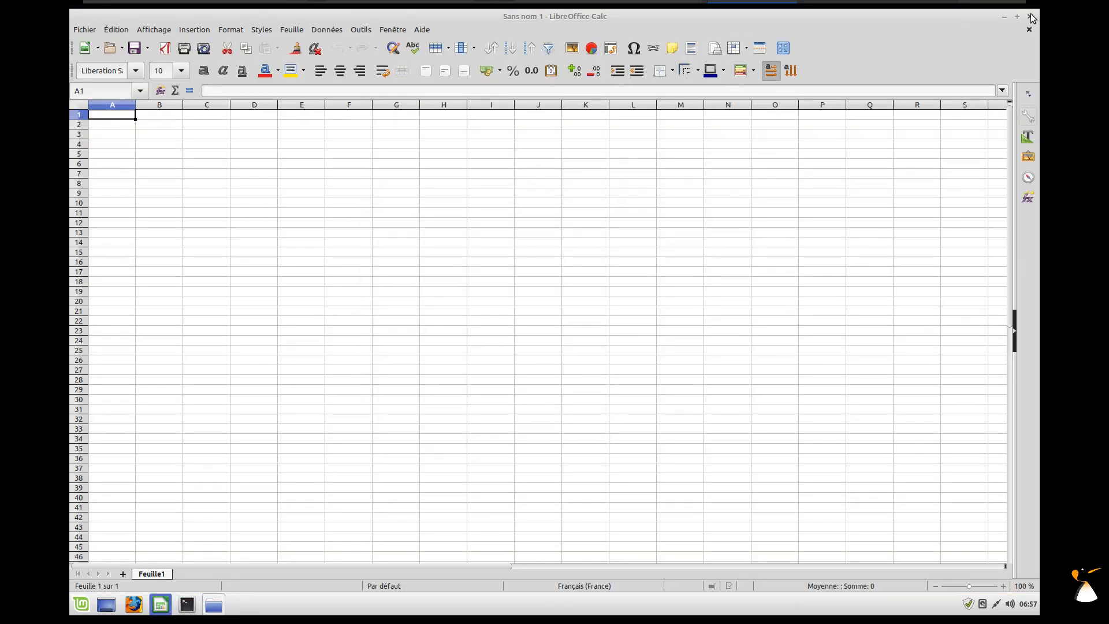
pyautogui.click(1030, 15)
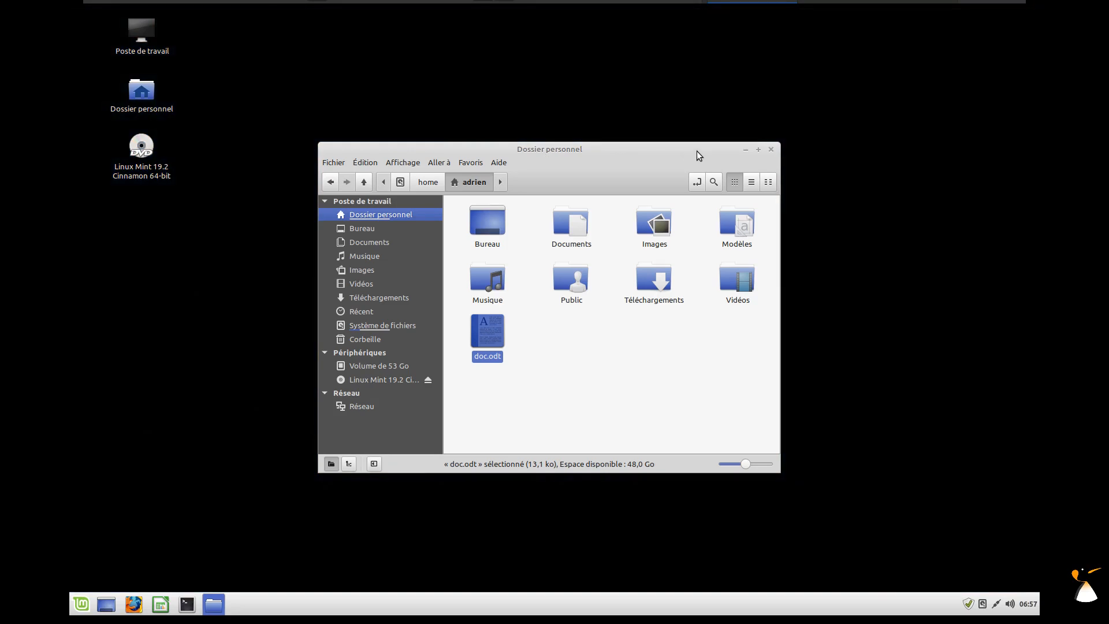
# - Close the file manager and try to shut down the Linux Mint session
pyautogui.click(772, 149)
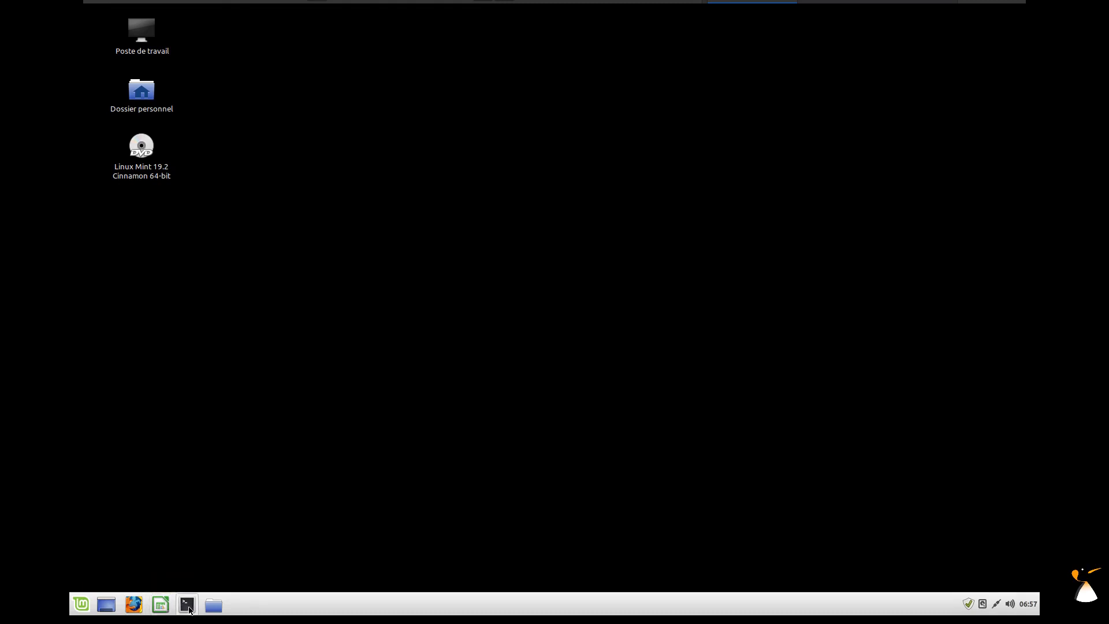
pyautogui.click(132, 84)
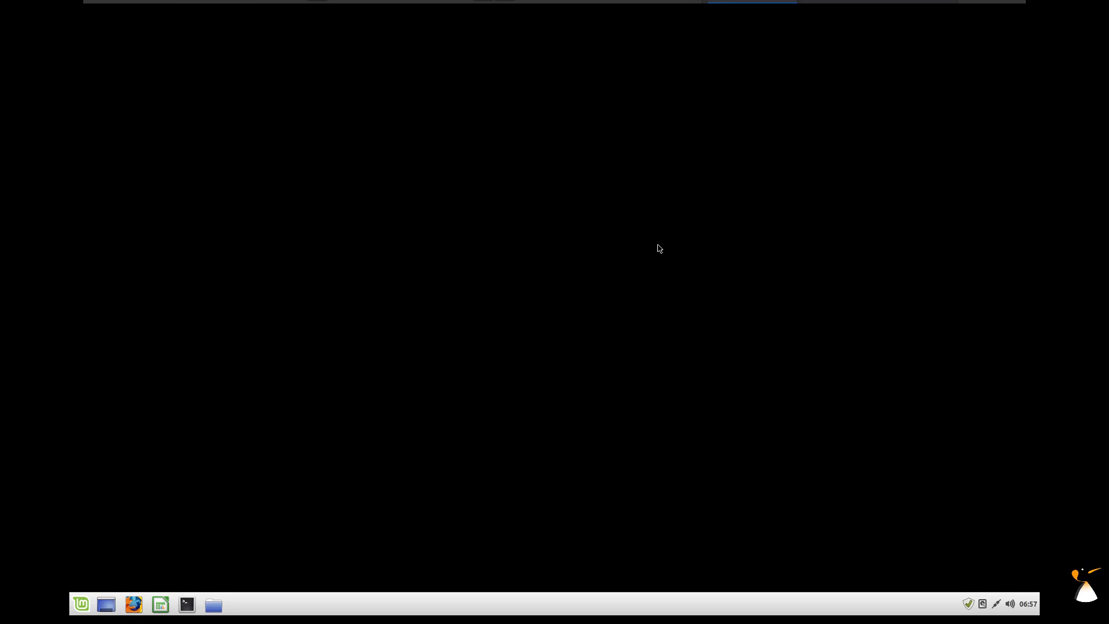
pyautogui.click(81, 603)
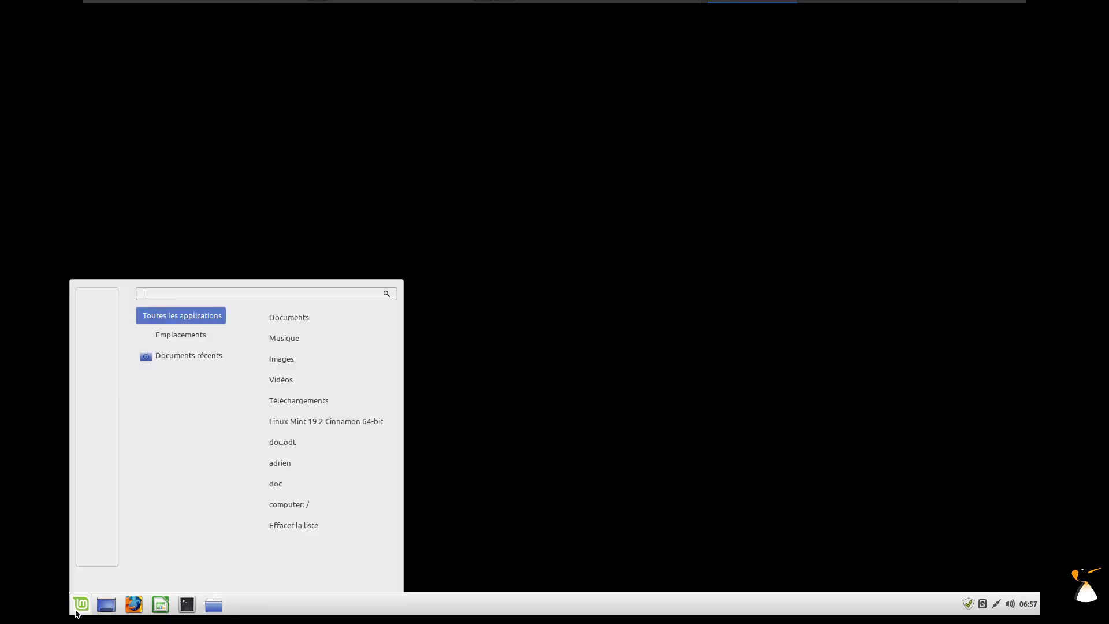
pyautogui.click(98, 554)
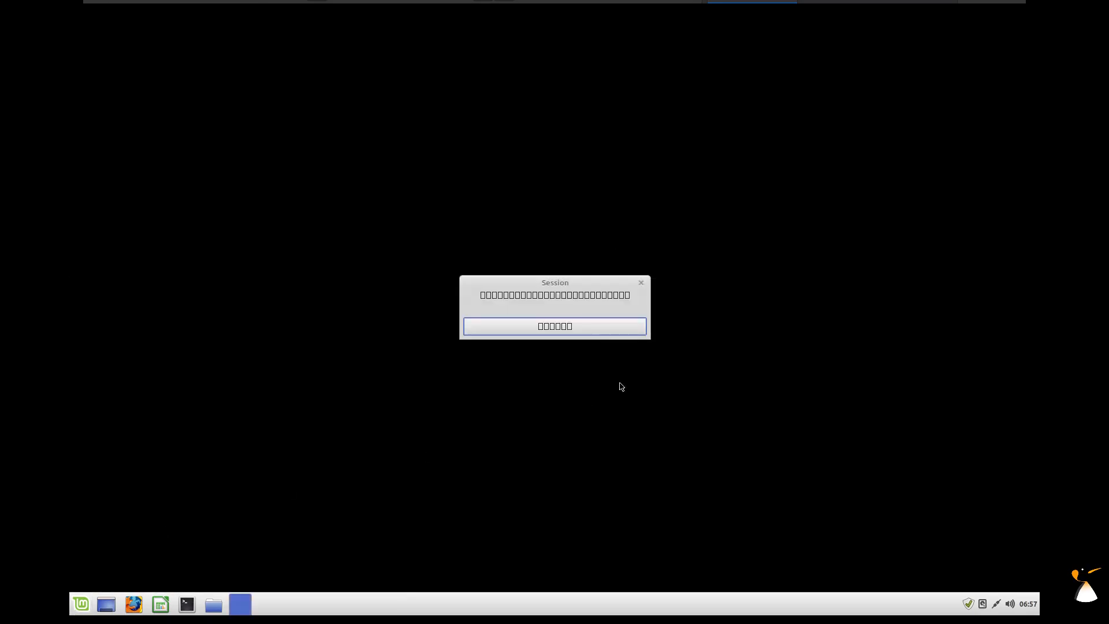
pyautogui.click(564, 326)
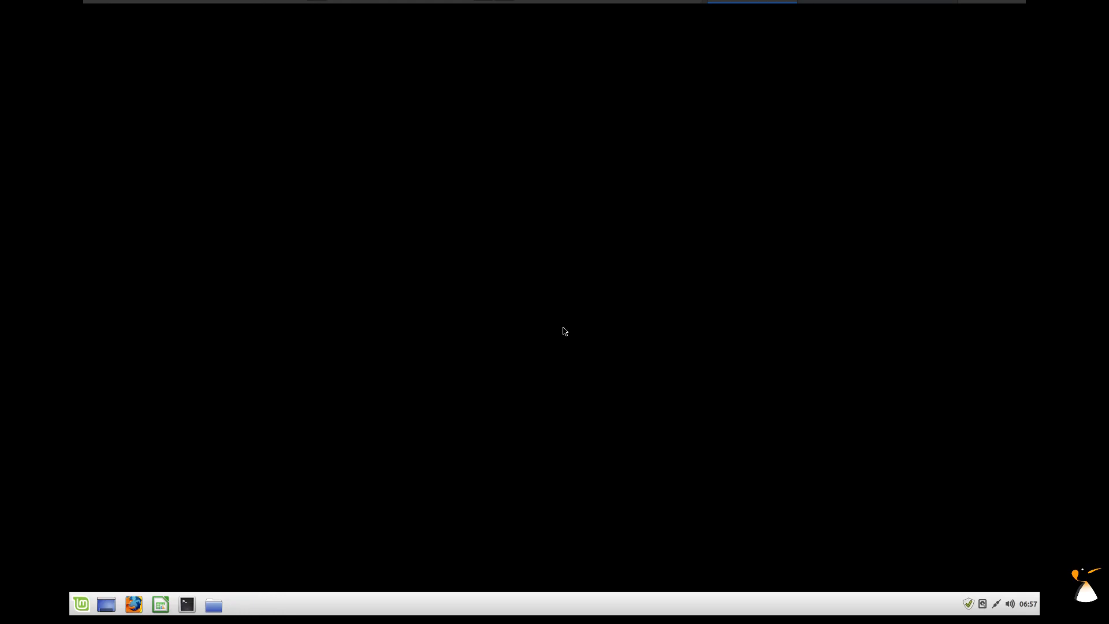
# - Restart the Video4-WIN virtual machine into its Boot Manager without taking a snapshot
pyautogui.click(368, 8)
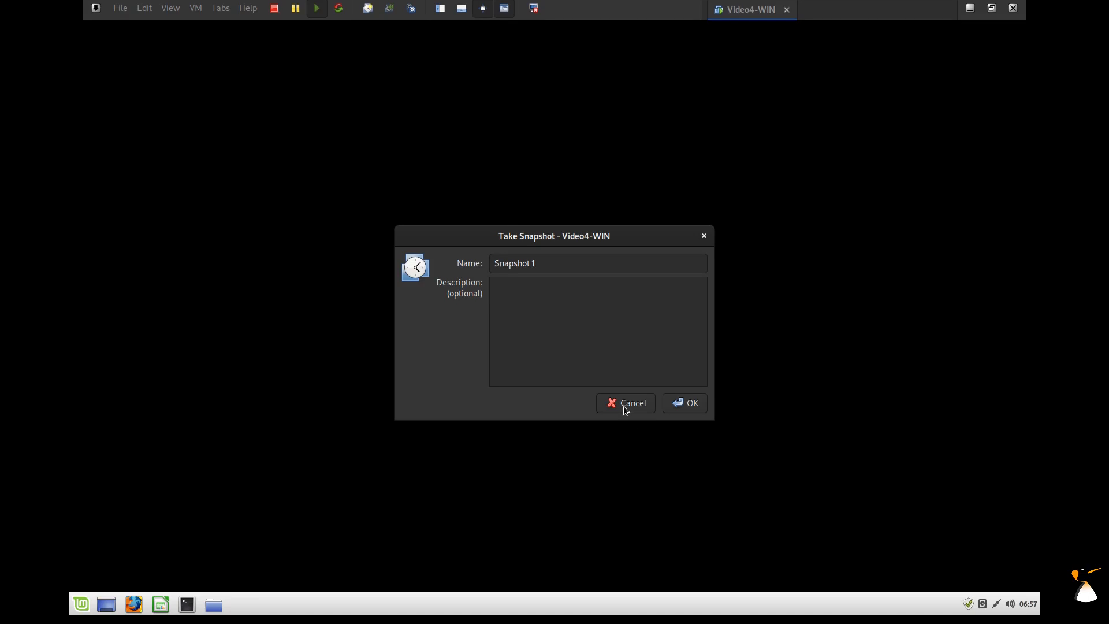
pyautogui.click(625, 404)
pyautogui.click(323, 6)
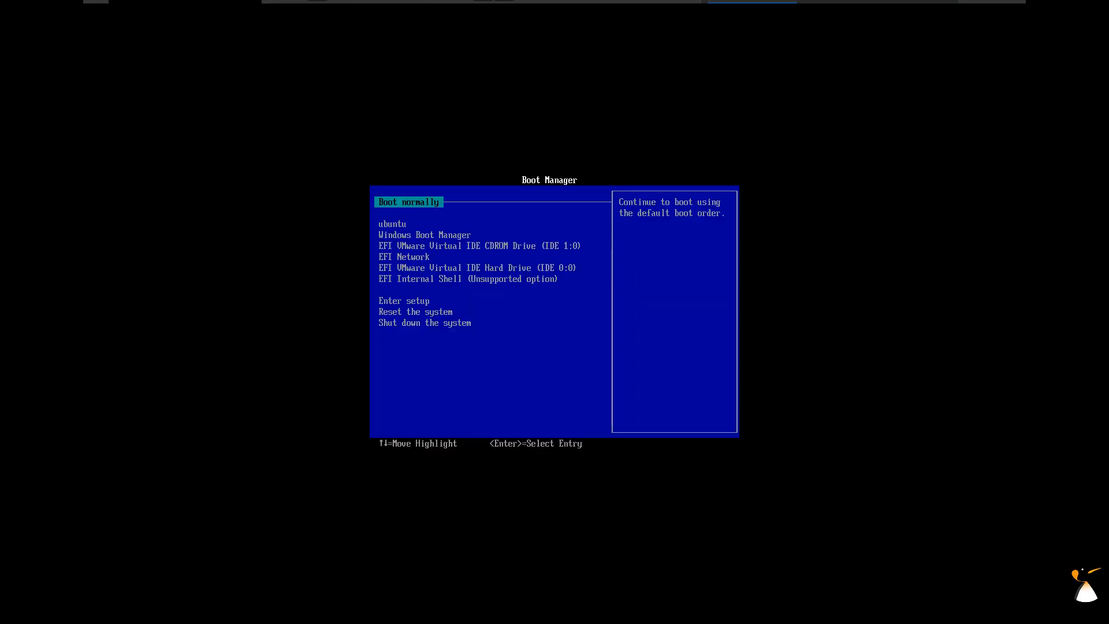
pyautogui.hotkey('ctrl', 'alt')
# - Boot from the EFI VMware Virtual IDE CDROM Drive and start the Linux Mint 19.2 Cinnamon 64-bit live session
pyautogui.press('Down')
pyautogui.press('Down')
pyautogui.press('Down')
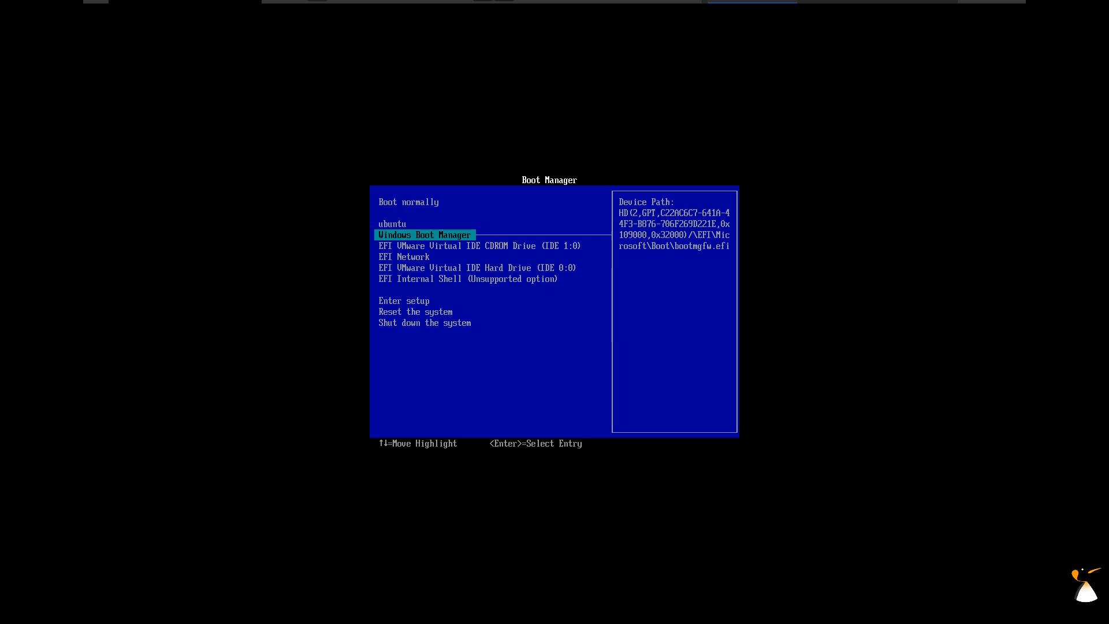
pyautogui.press('Down')
pyautogui.press('Down')
pyautogui.press('Up')
pyautogui.press('Up')
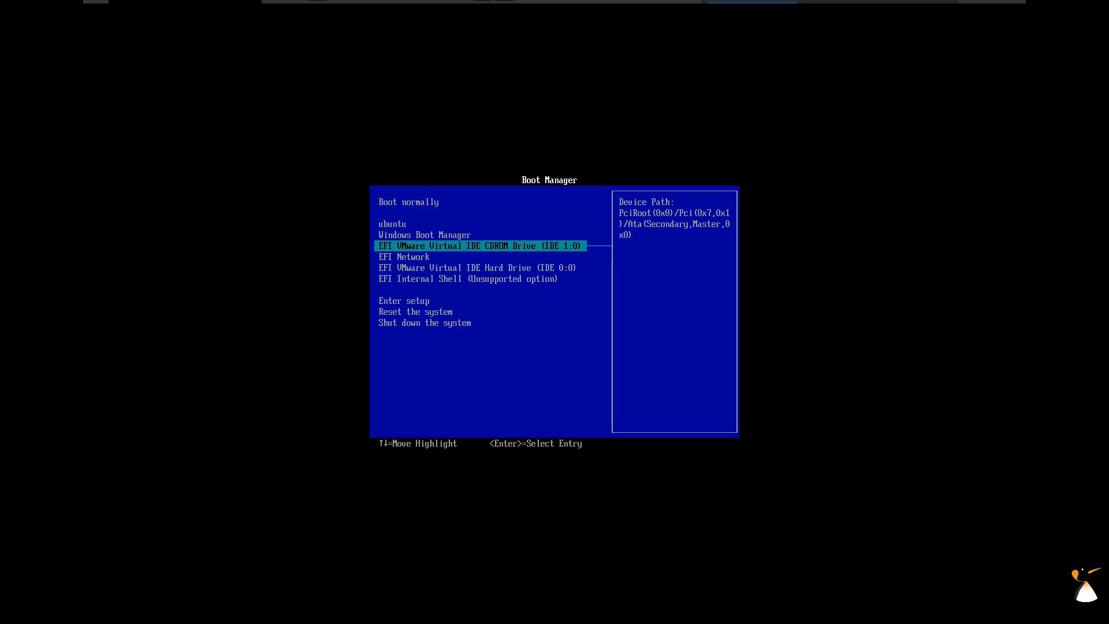
pyautogui.press('Return')
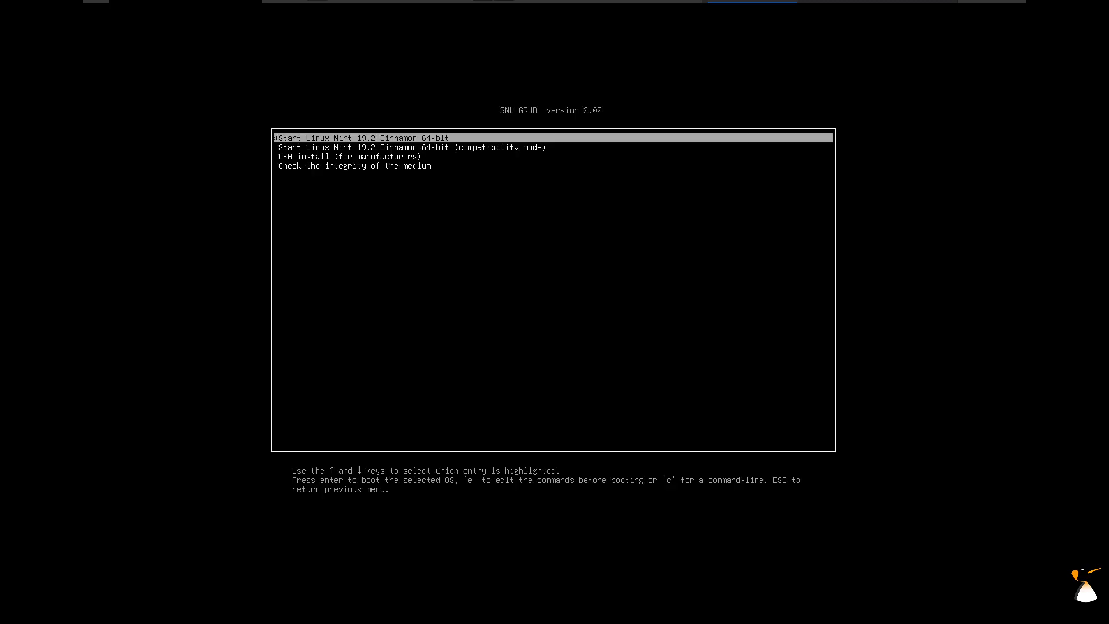
pyautogui.press('Return')
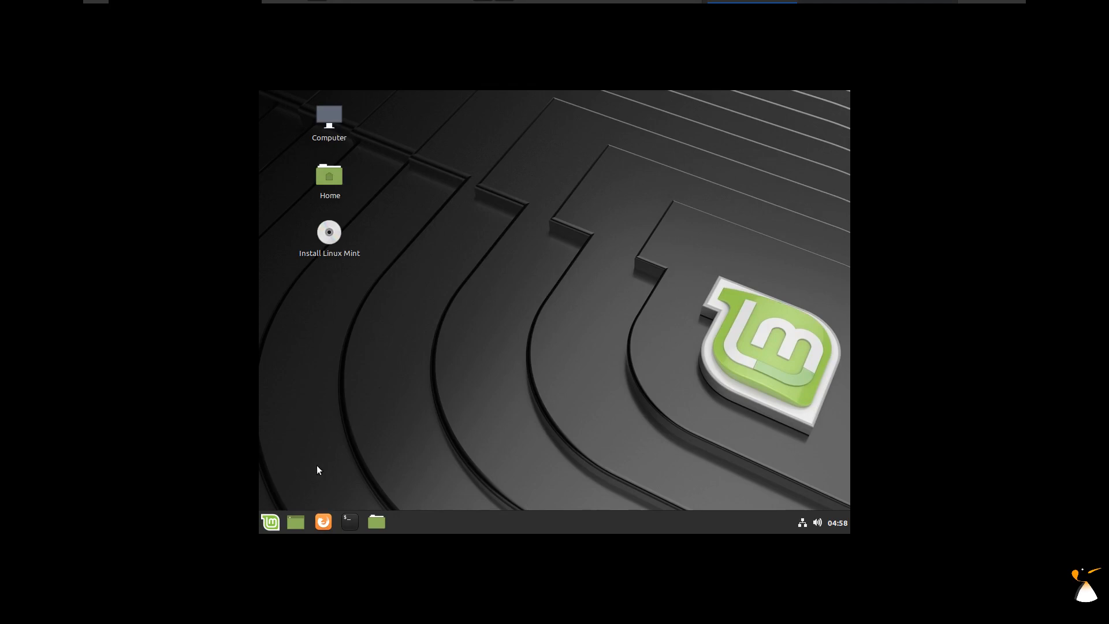
# - Set the live session's display resolution to 1680 x 1050 (16:10) and close the system settings
pyautogui.click(271, 522)
pyautogui.click(291, 291)
pyautogui.scroll(-5, 508, 358)
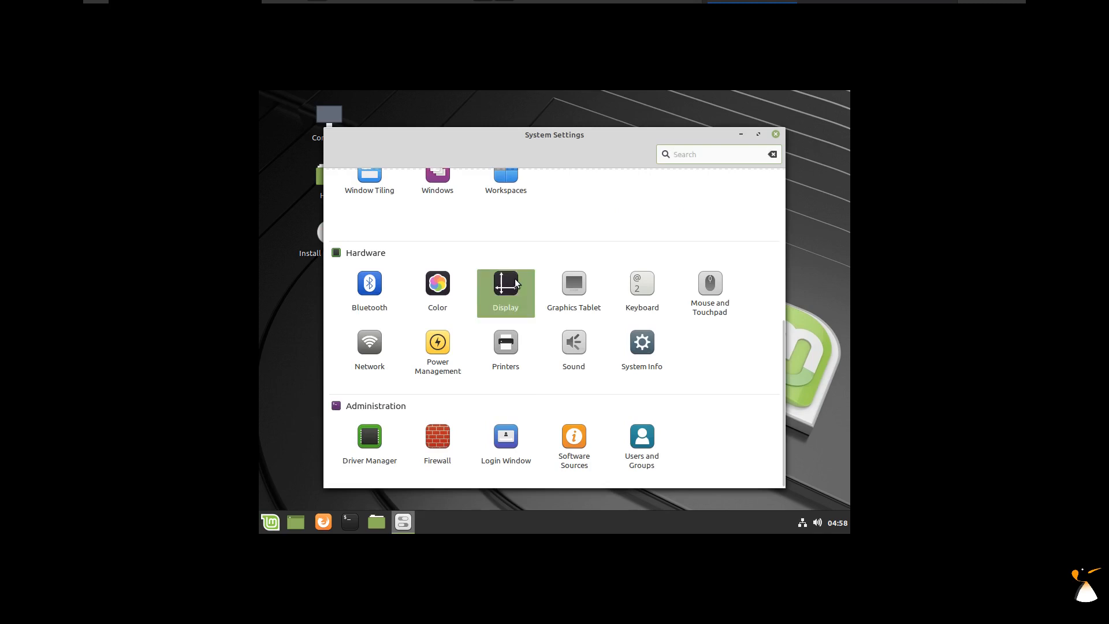
pyautogui.click(516, 283)
pyautogui.click(439, 338)
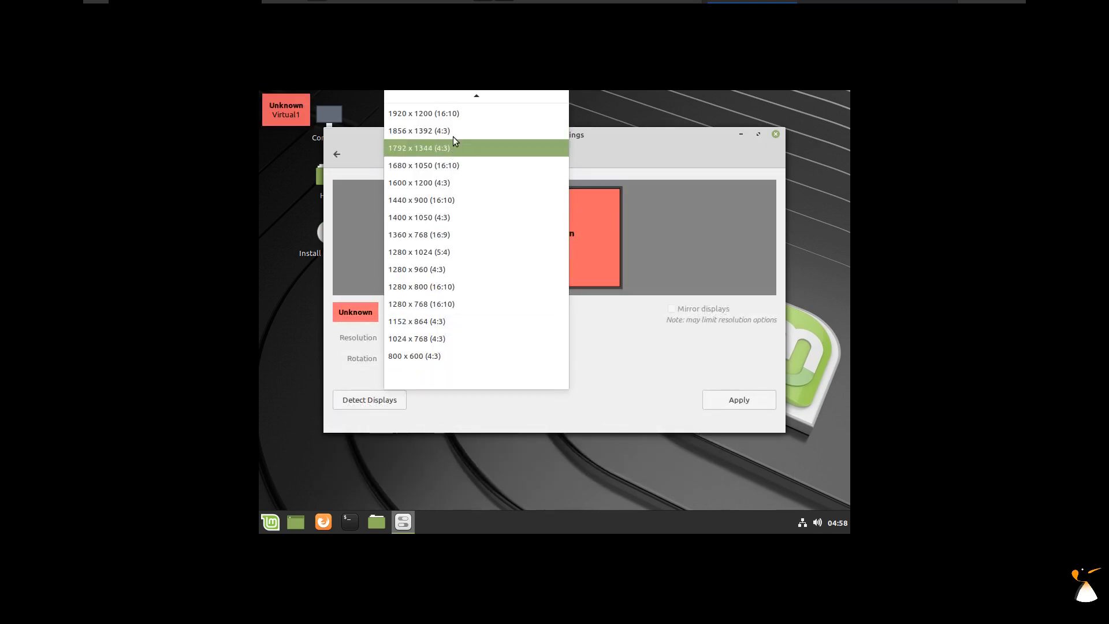
pyautogui.click(449, 165)
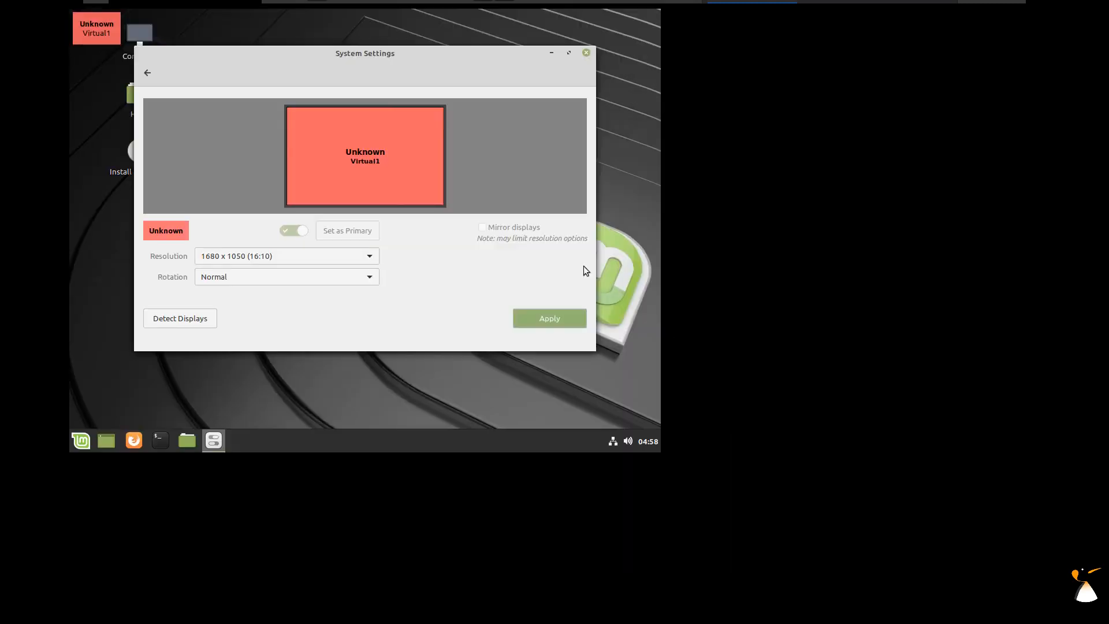
pyautogui.click(492, 229)
pyautogui.click(623, 73)
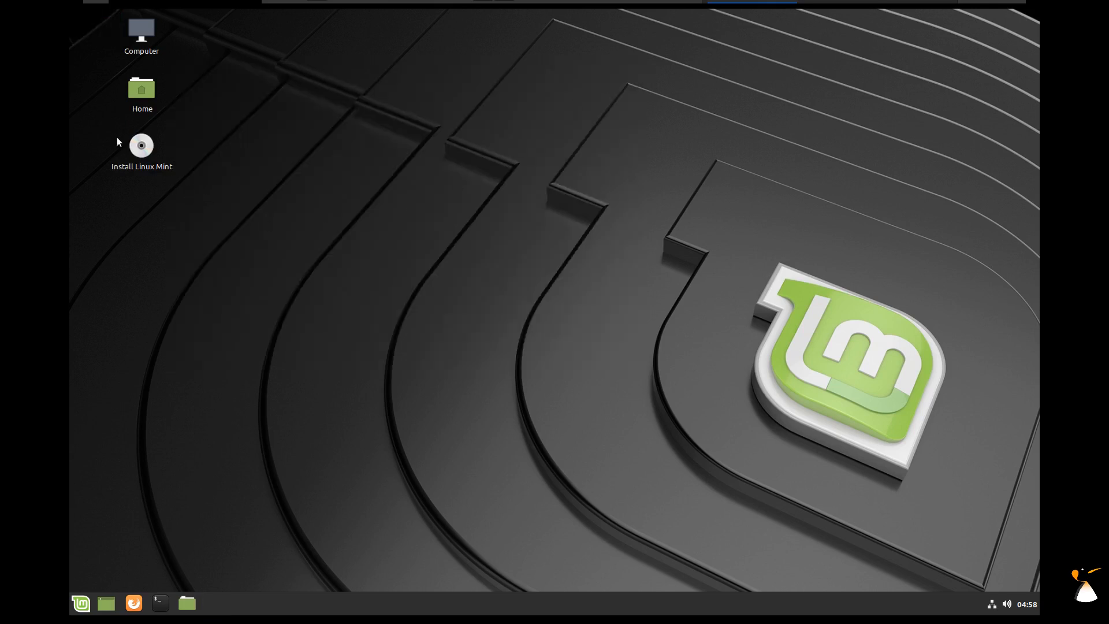
# - Start the Linux Mint installer in Français and advance to the installation type page
pyautogui.doubleClick(142, 144)
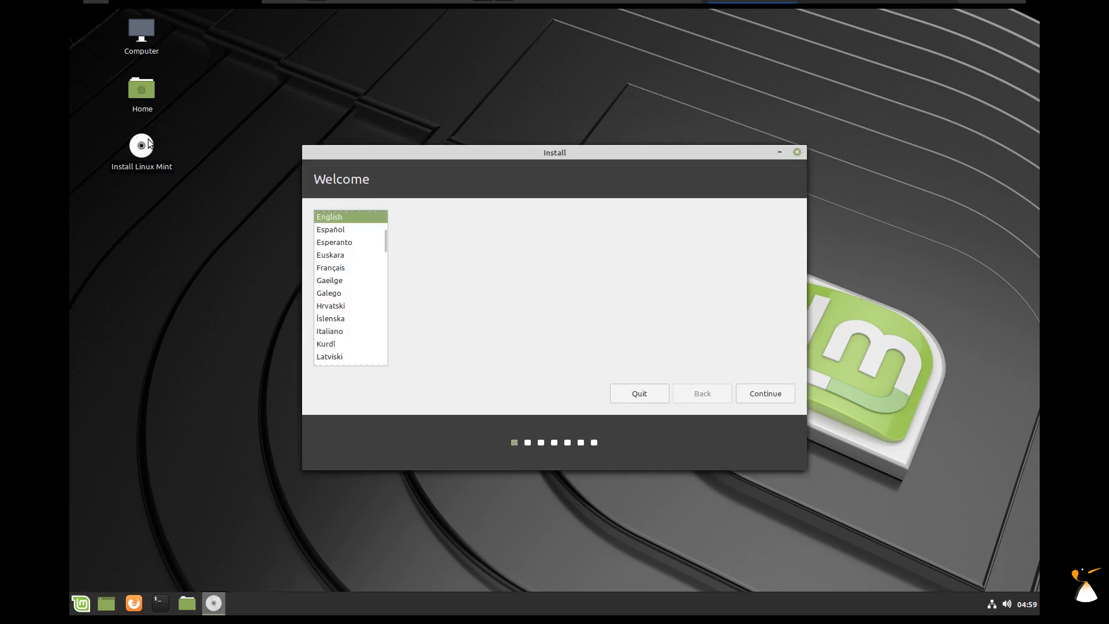
pyautogui.click(341, 269)
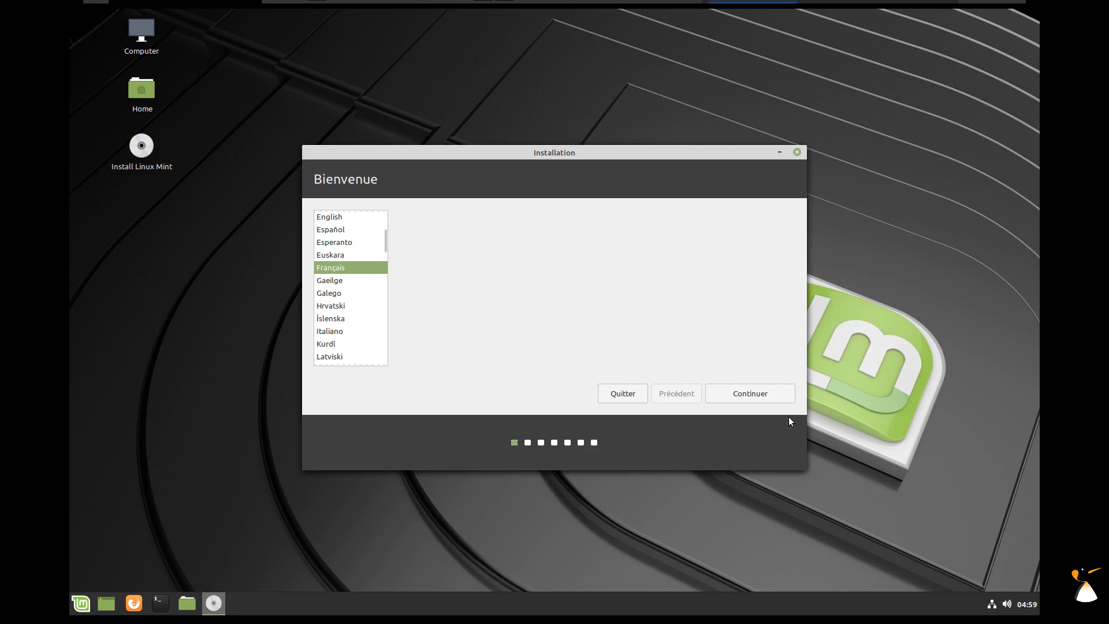
pyautogui.click(748, 394)
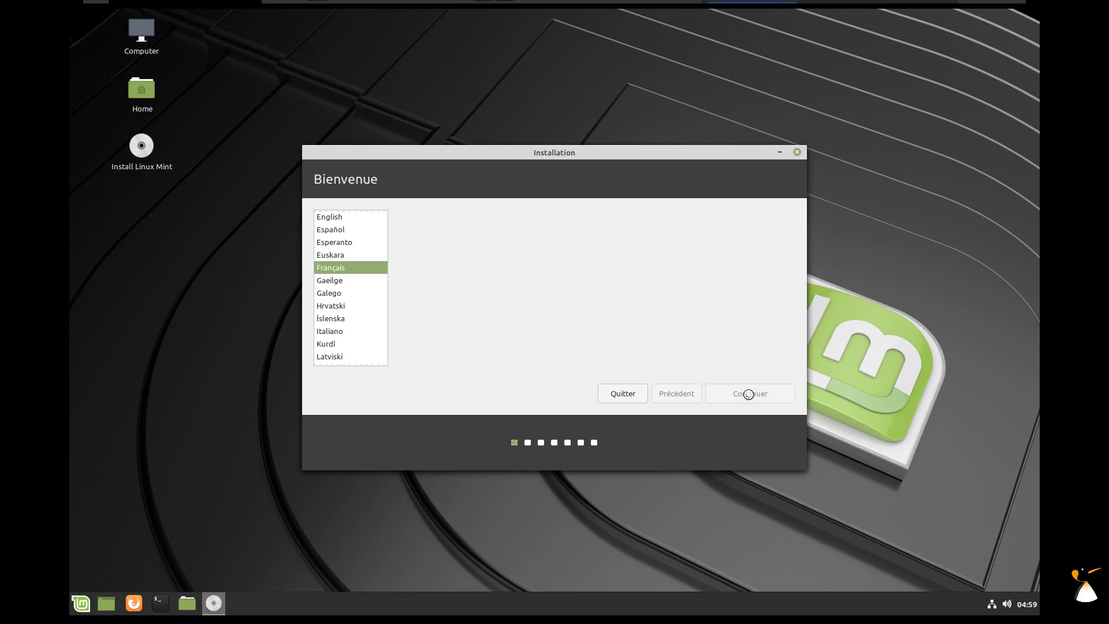
pyautogui.click(782, 389)
pyautogui.click(491, 217)
pyautogui.click(823, 401)
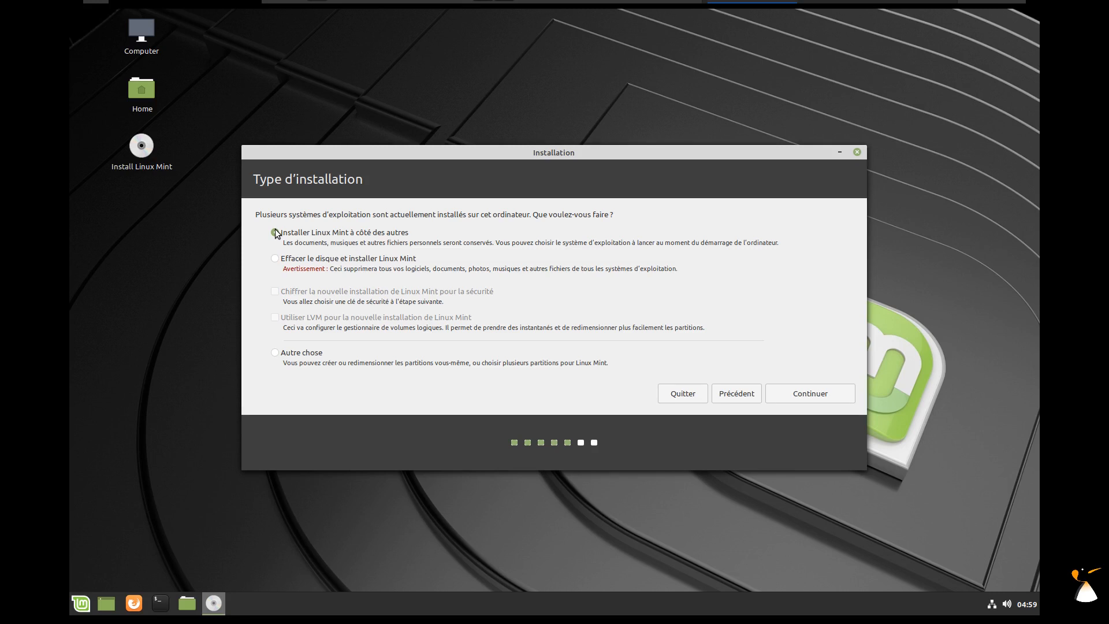
# - Choose the "Autre chose" installation type and continue to the manual partition table
pyautogui.click(275, 260)
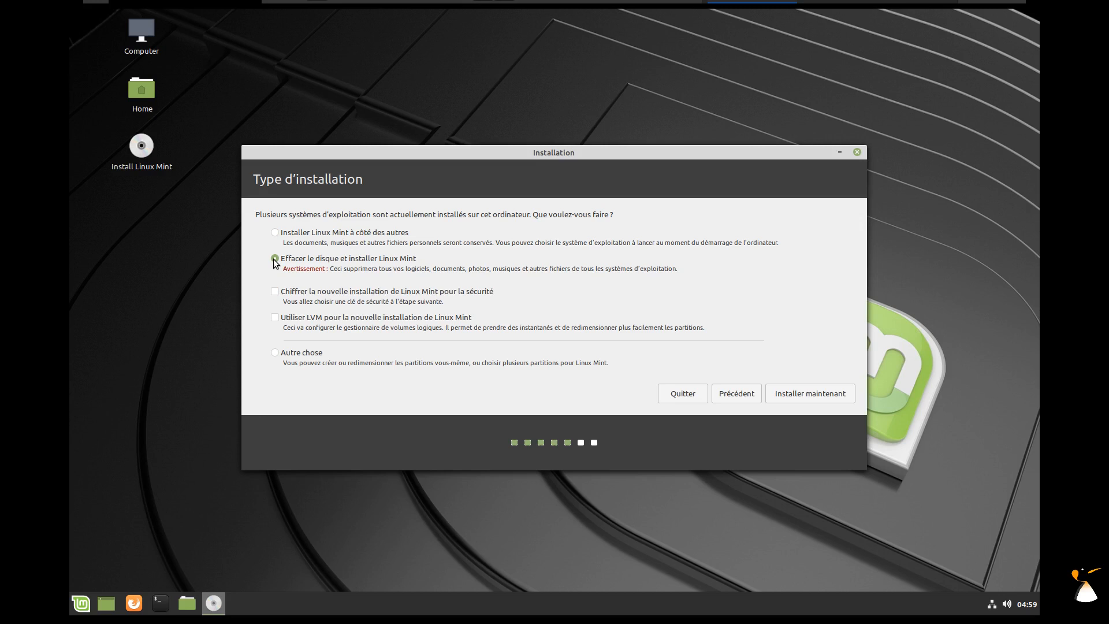
pyautogui.click(275, 352)
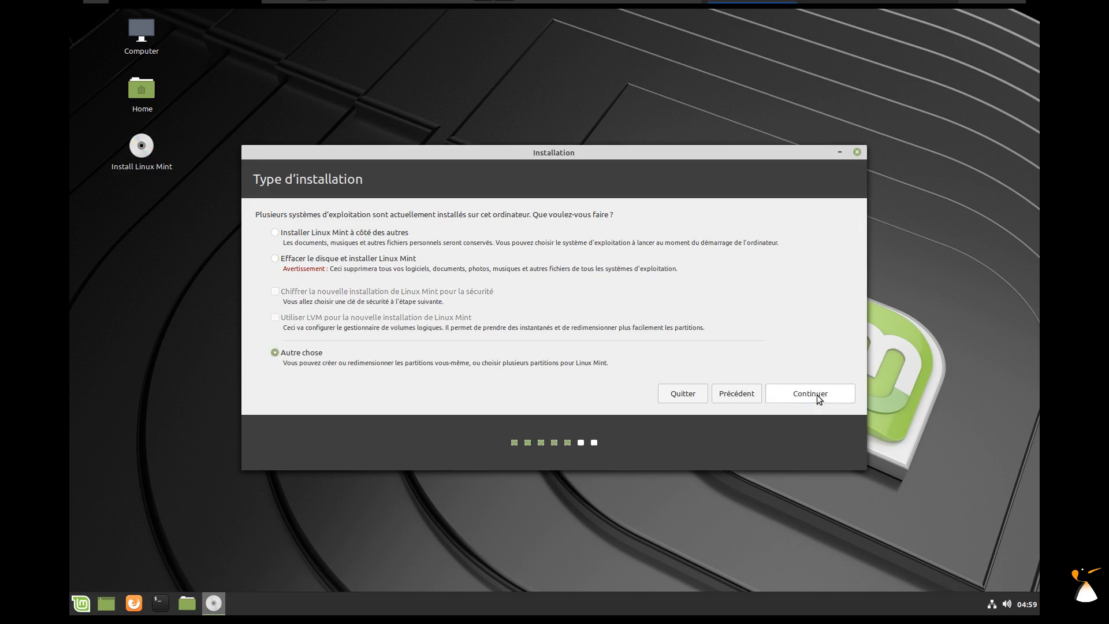
pyautogui.click(816, 395)
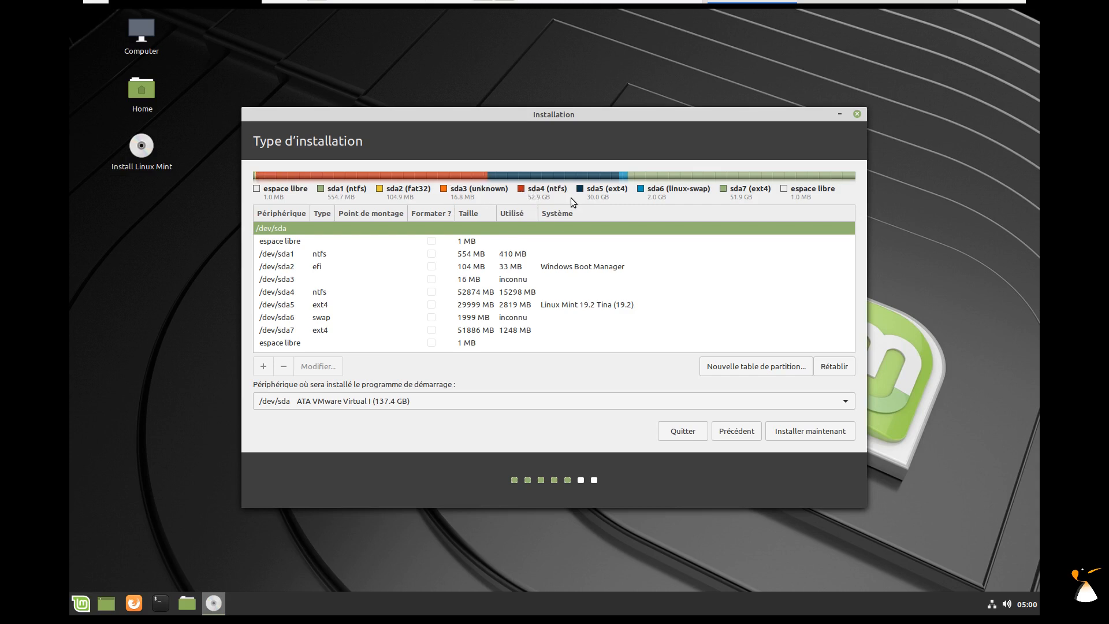
# - Examine the existing partitions /dev/sda4, /dev/sda5, /dev/sda6 and /dev/sda7 in the partition table
pyautogui.click(308, 294)
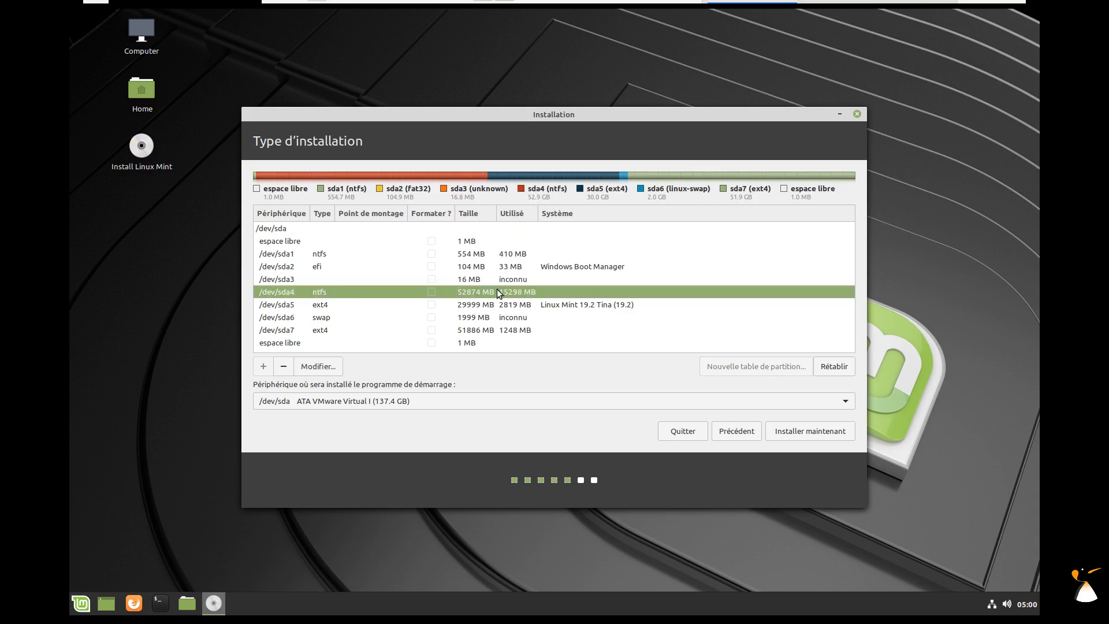
pyautogui.click(470, 307)
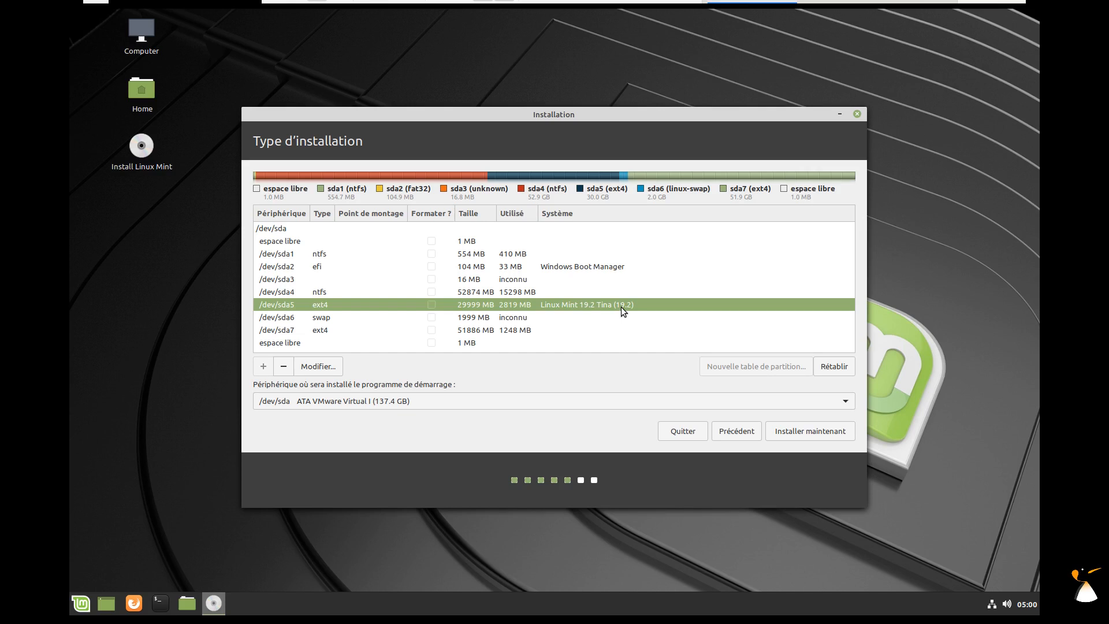
pyautogui.click(271, 319)
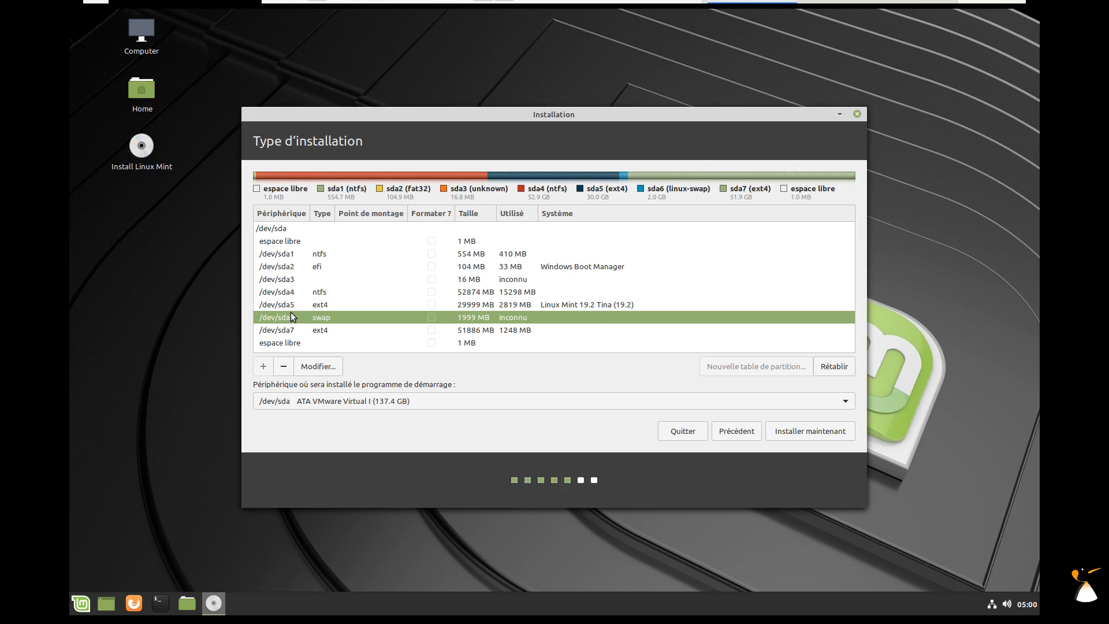
pyautogui.click(272, 331)
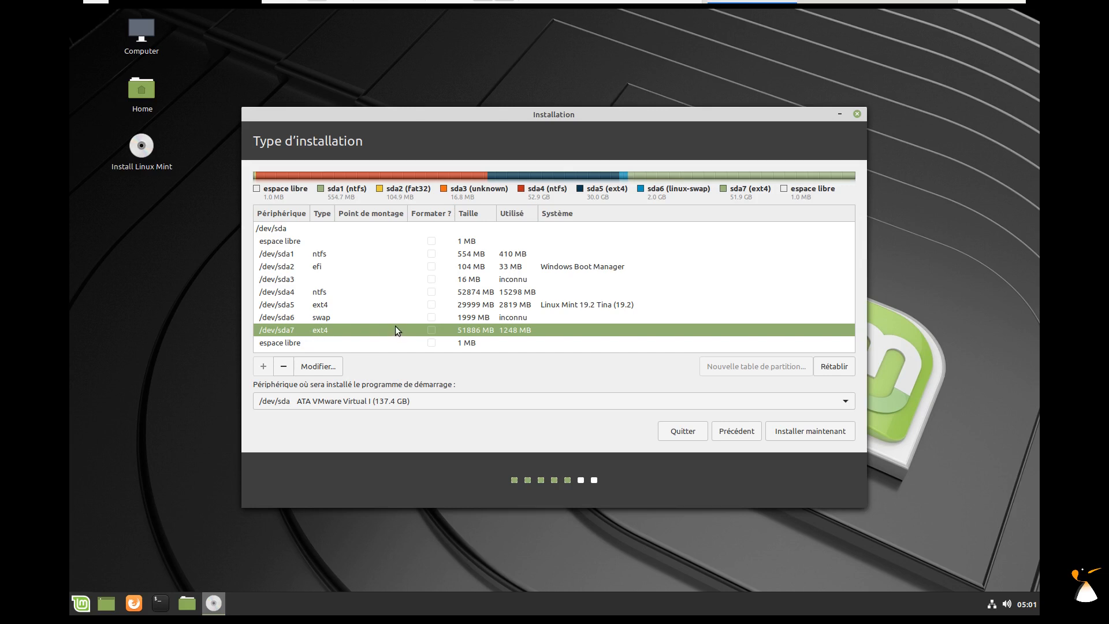
# - Configure /dev/sda5 as a journaled ext4 file system, formatted, with the mount point /
pyautogui.click(303, 306)
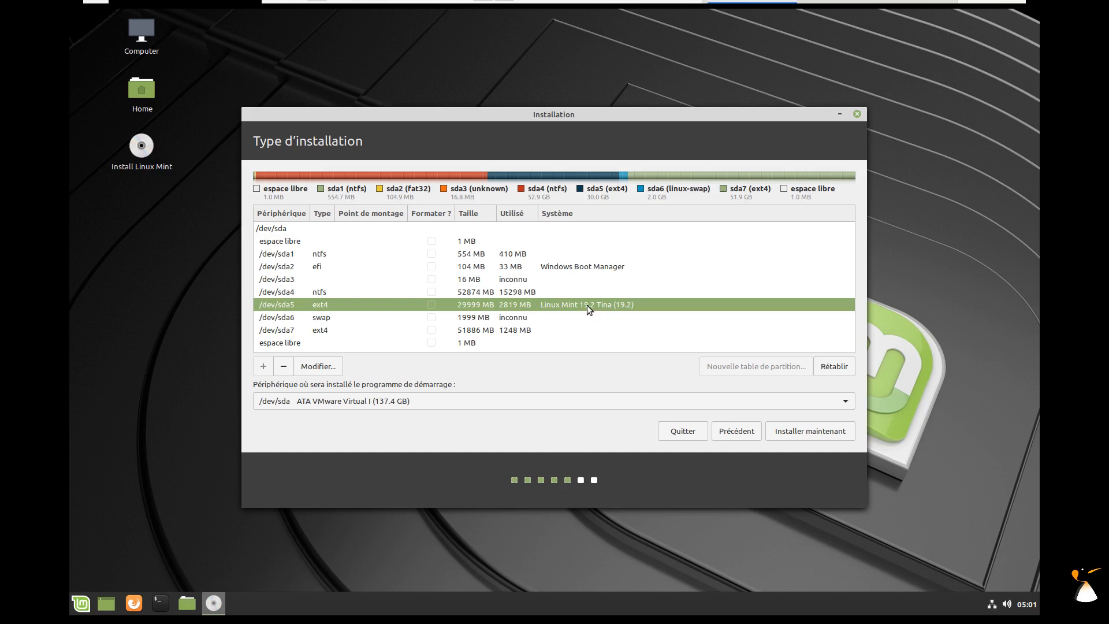
pyautogui.click(330, 367)
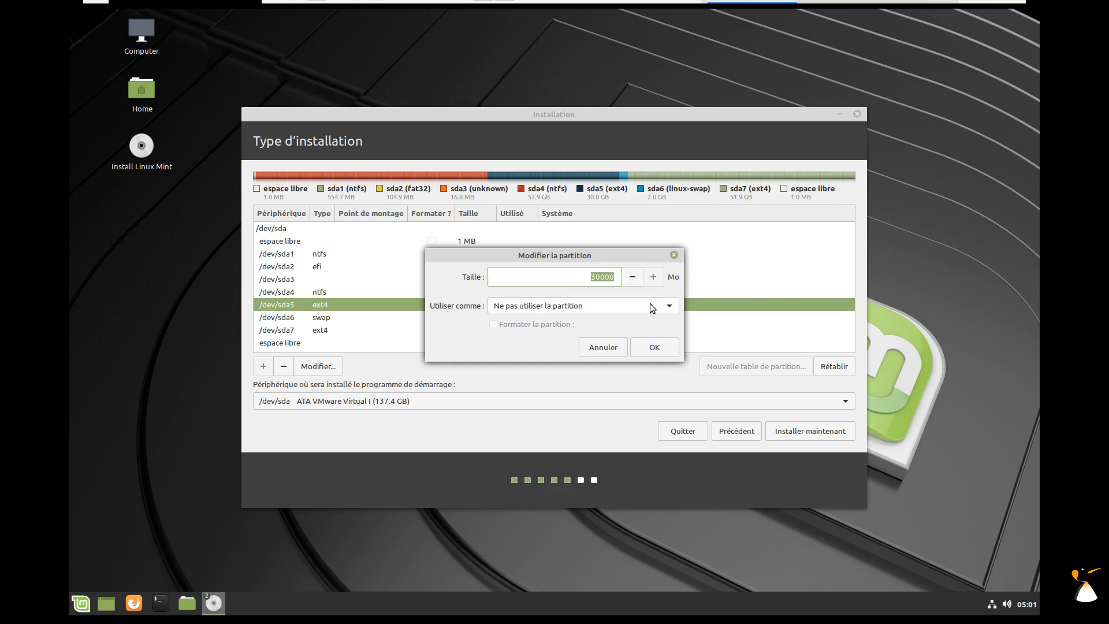
pyautogui.click(549, 304)
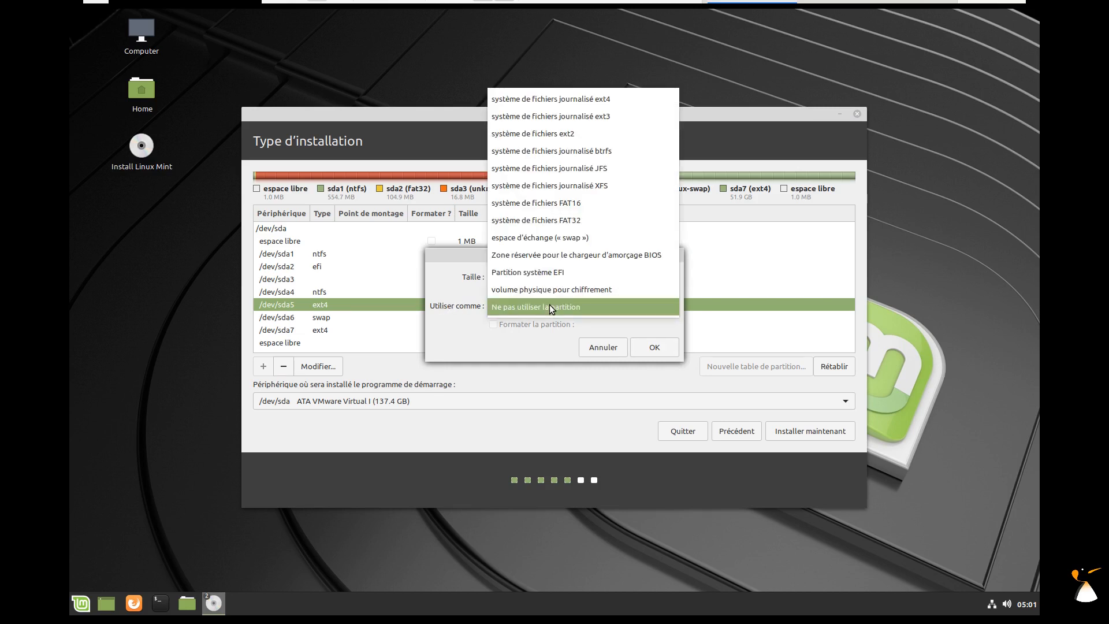
pyautogui.click(588, 102)
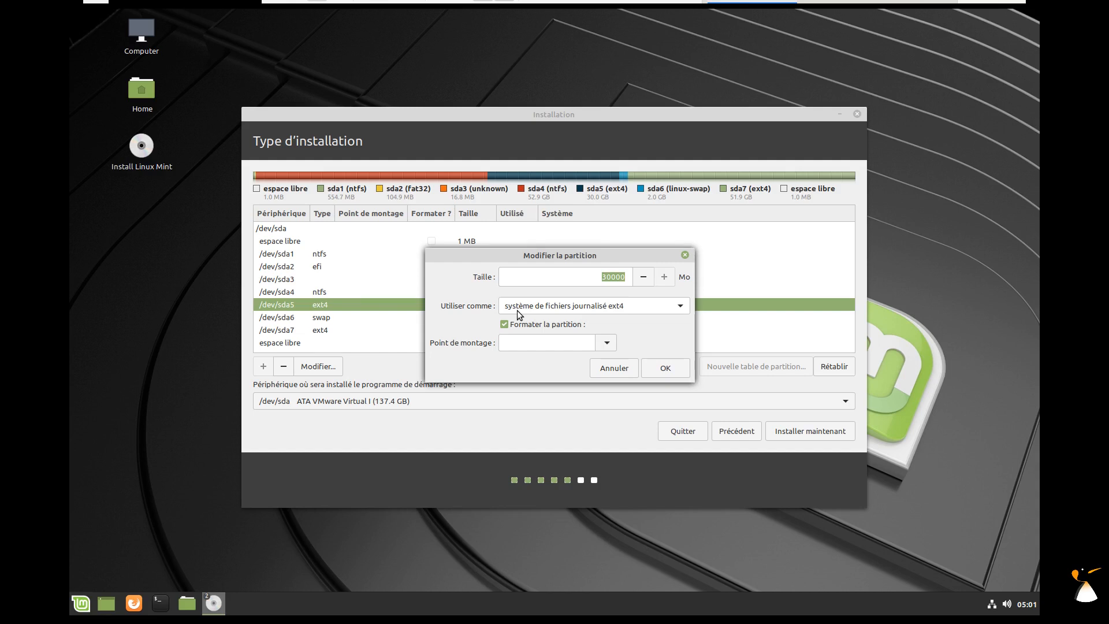
pyautogui.click(607, 344)
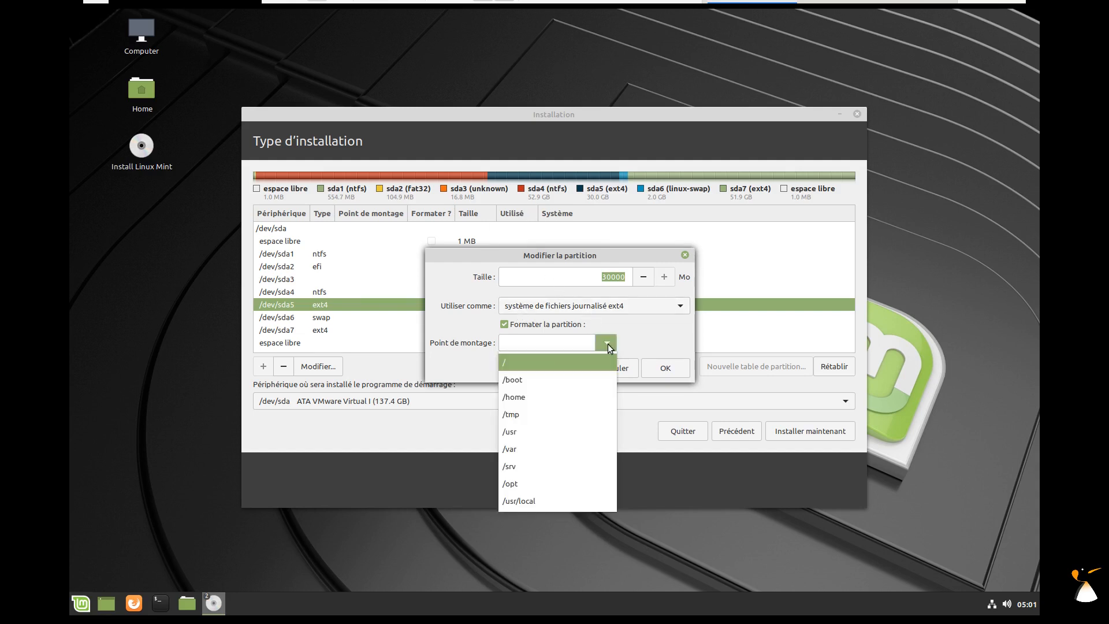
pyautogui.click(590, 368)
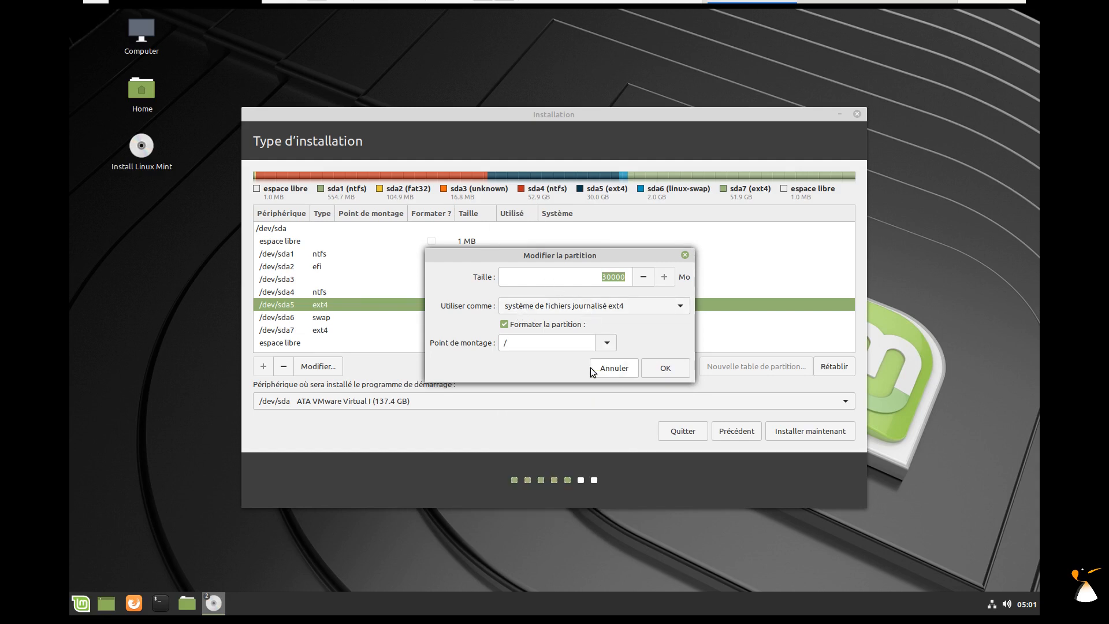
pyautogui.click(666, 368)
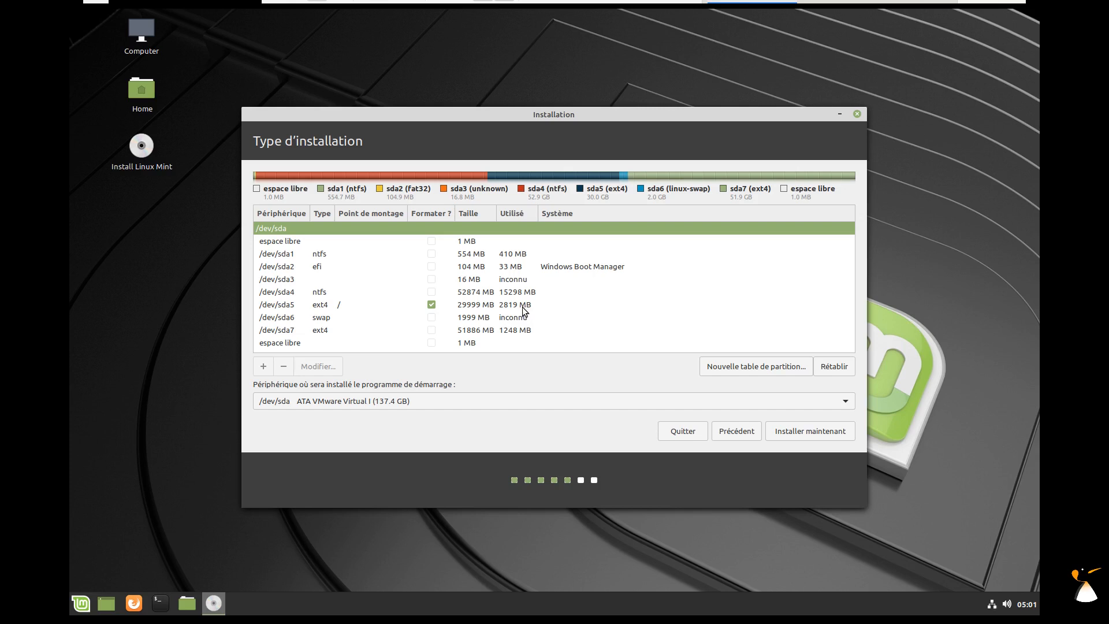
# - Keep /dev/sda6 assigned as swap space in its partition settings
pyautogui.click(322, 318)
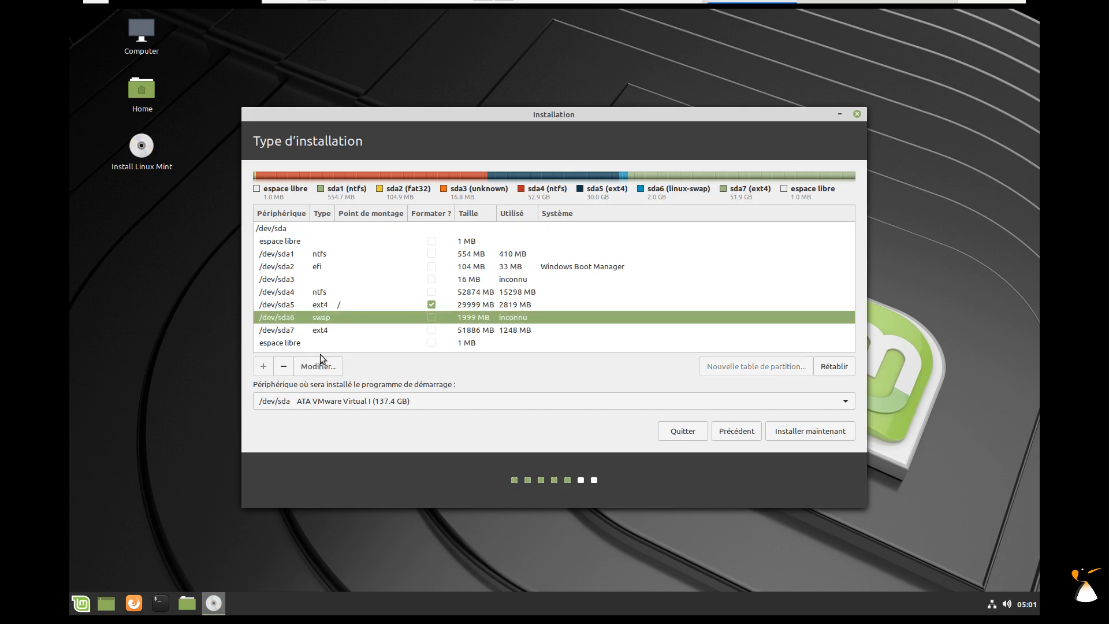
pyautogui.click(318, 367)
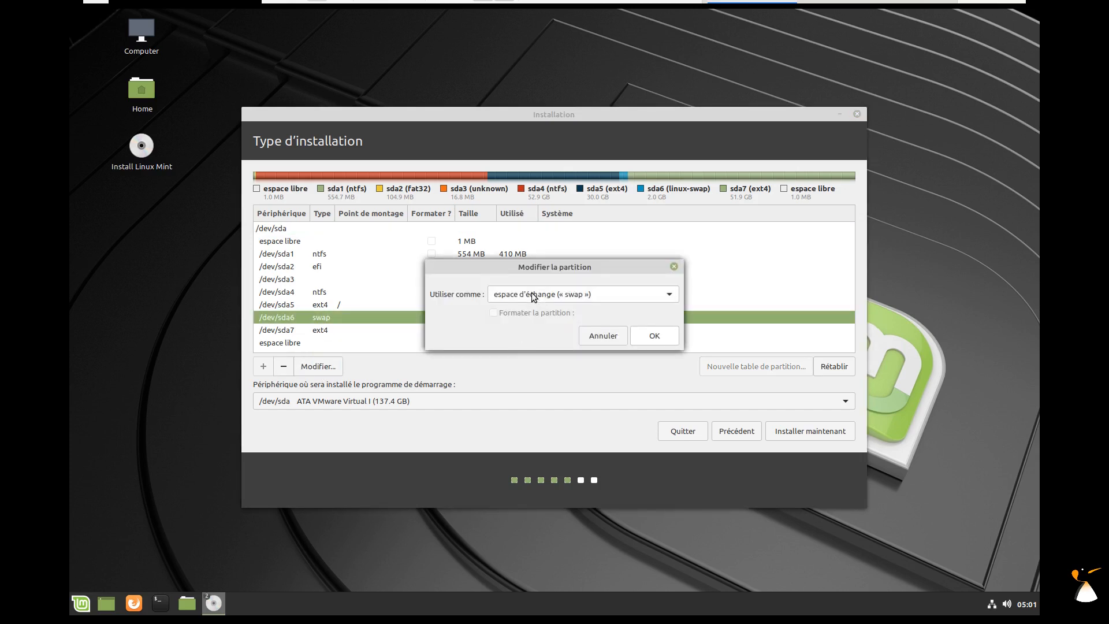
pyautogui.click(646, 335)
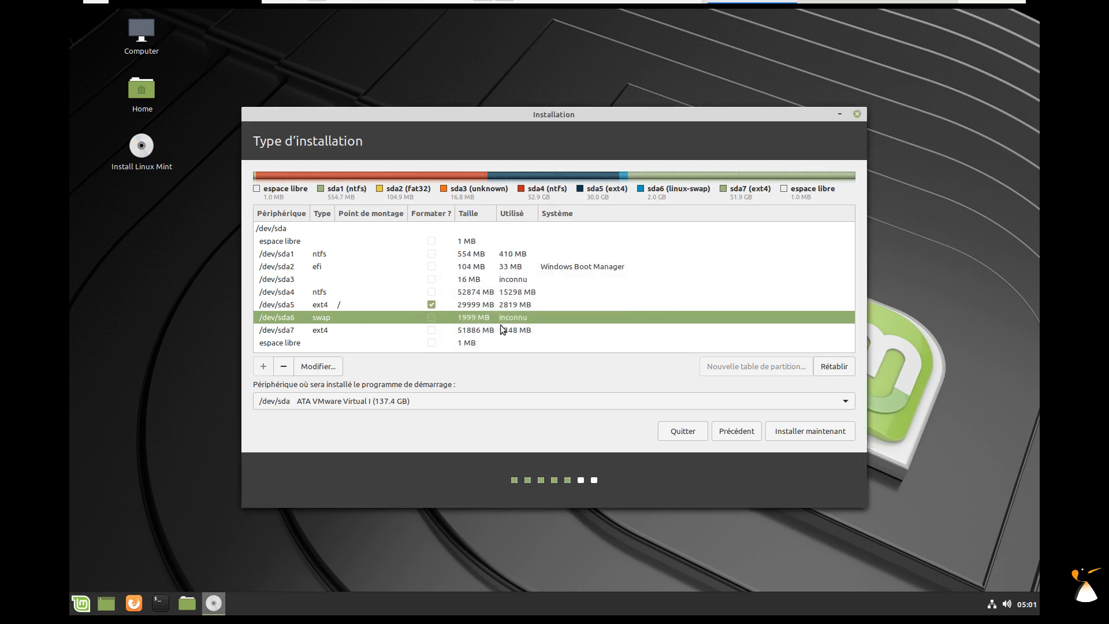
# - Configure /dev/sda7 as a journaled ext4 file system mounted at /home, without formatting it
pyautogui.click(291, 330)
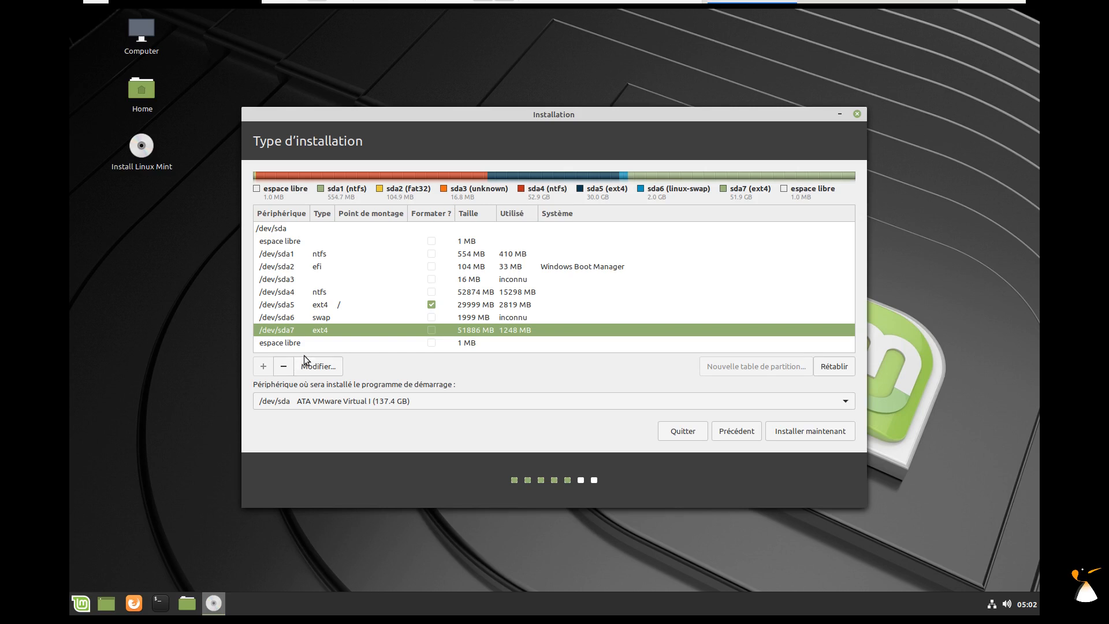
pyautogui.click(322, 369)
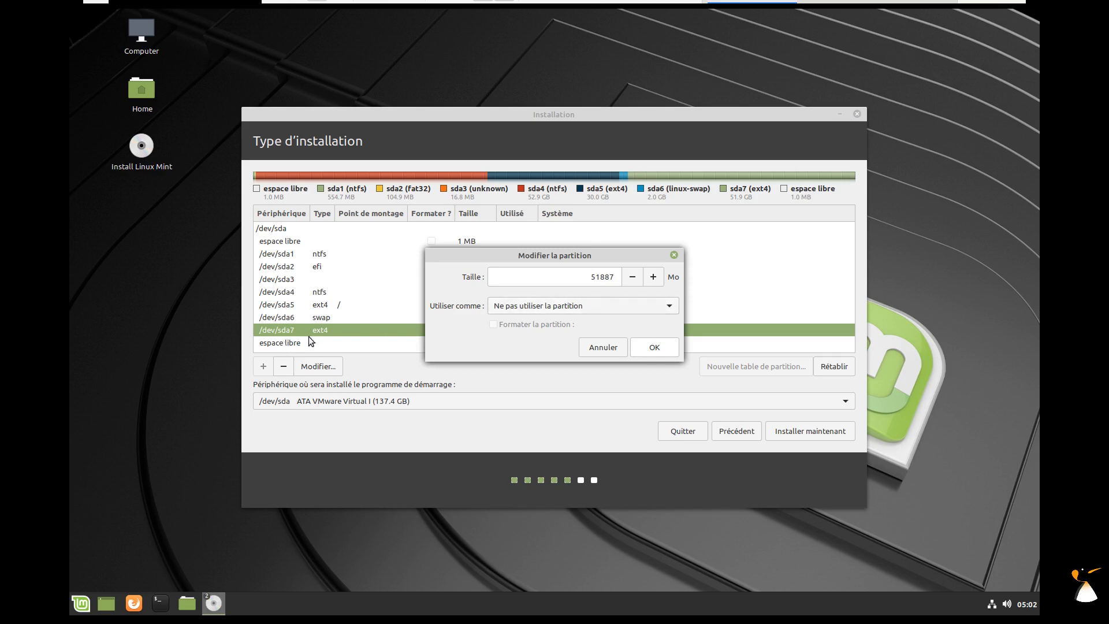
pyautogui.click(656, 307)
pyautogui.click(628, 100)
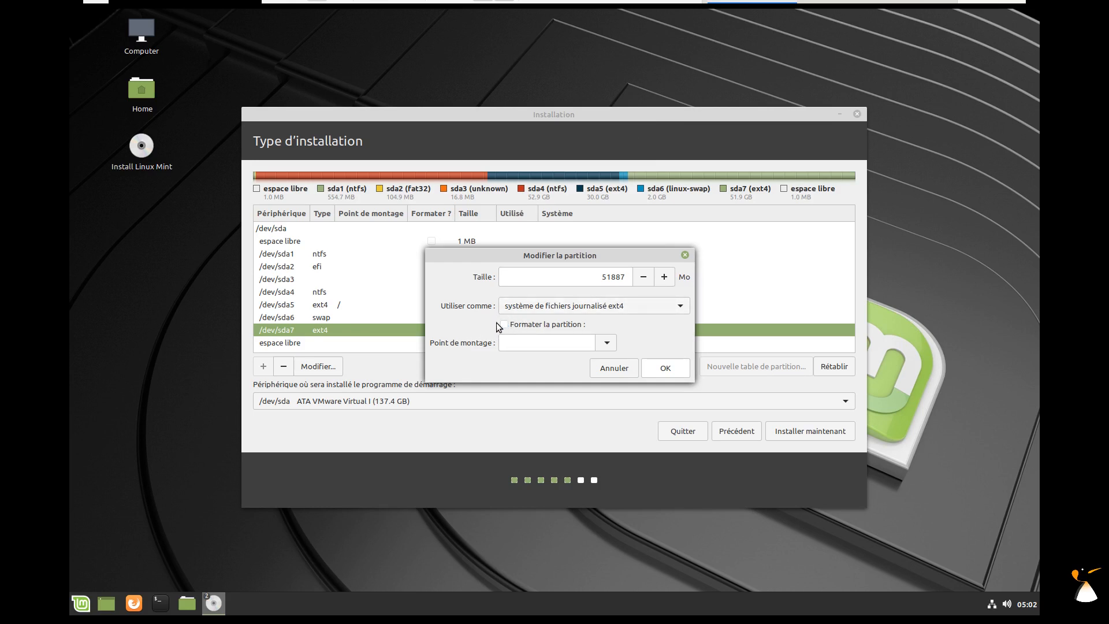
pyautogui.click(606, 344)
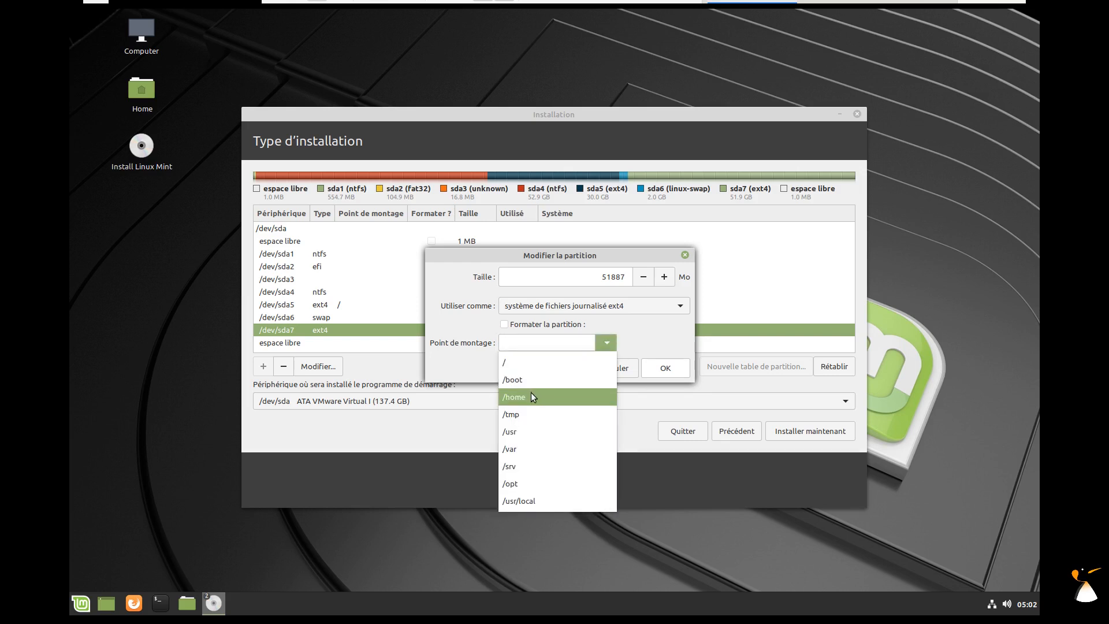
pyautogui.click(532, 397)
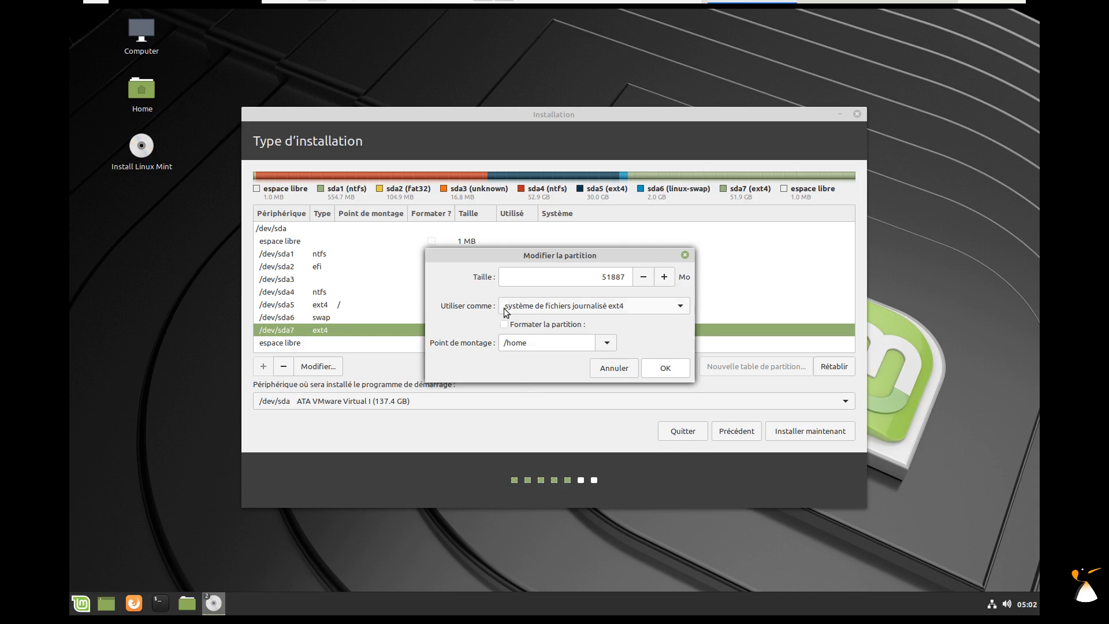
pyautogui.click(662, 369)
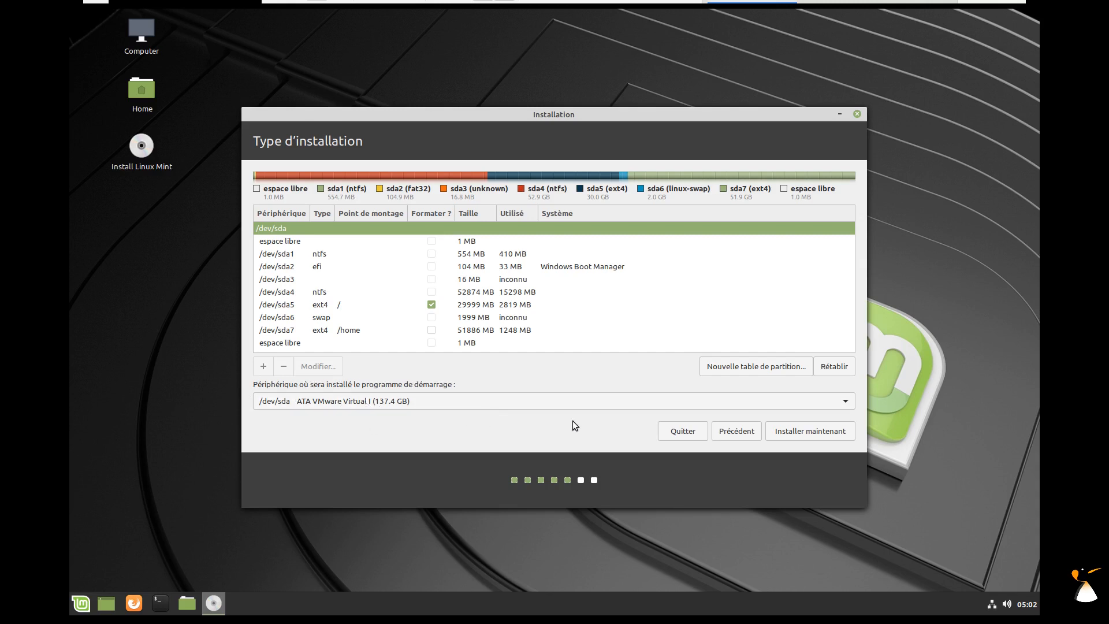
# - Start the installation, approve writing the partition changes to the disks, and accept Paris as the location
pyautogui.click(785, 427)
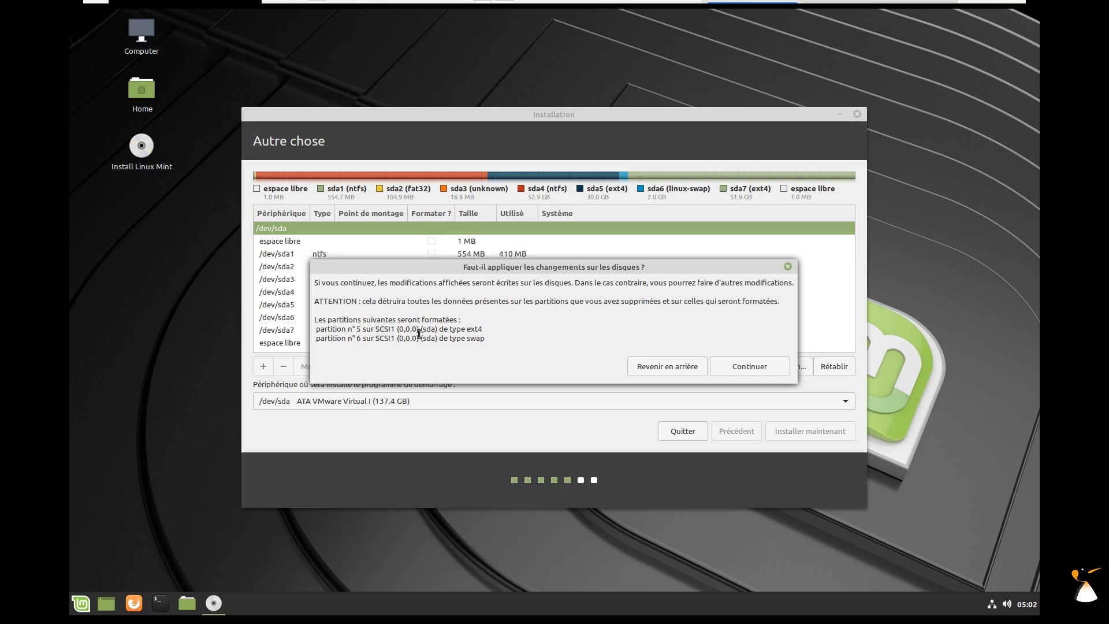
pyautogui.moveTo(504, 267); pyautogui.dragTo(504, 376)
pyautogui.doubleClick(475, 438)
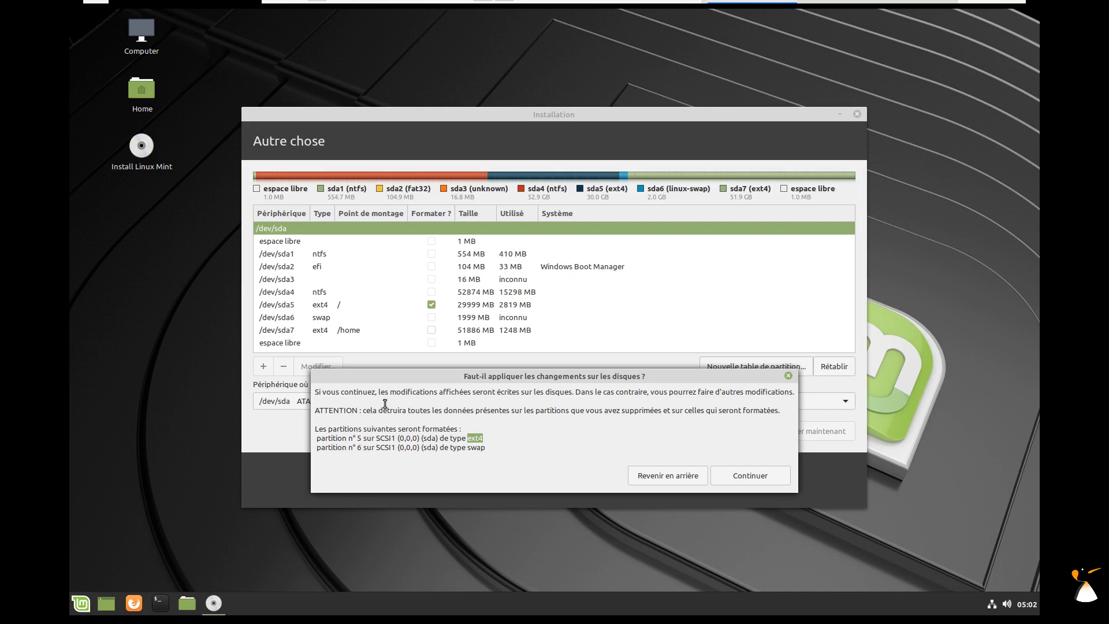
pyautogui.click(751, 481)
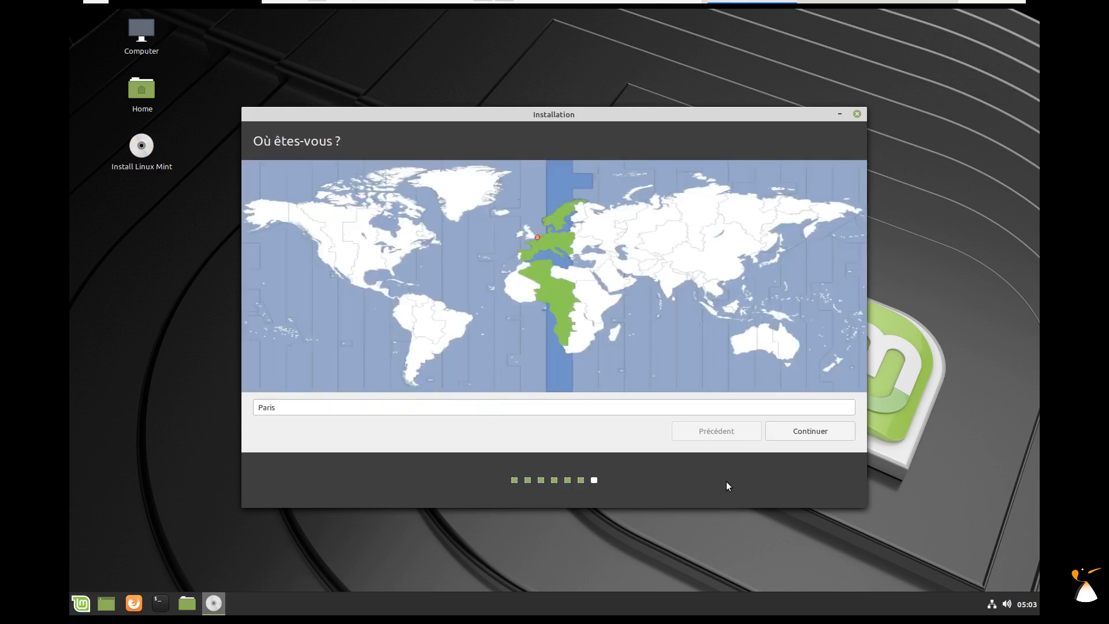
pyautogui.click(801, 435)
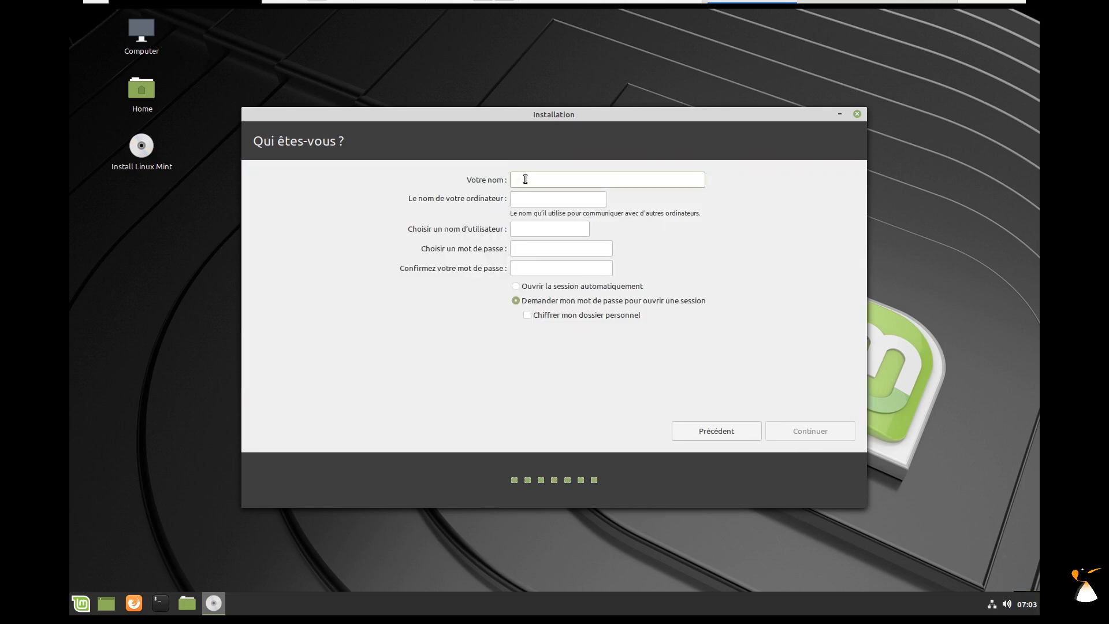
# - Enter the user's name and set the computer name to mint-reinstalle
pyautogui.write('Adrien')
pyautogui.press('Tab')
pyautogui.click(626, 180)
pyautogui.write('D')
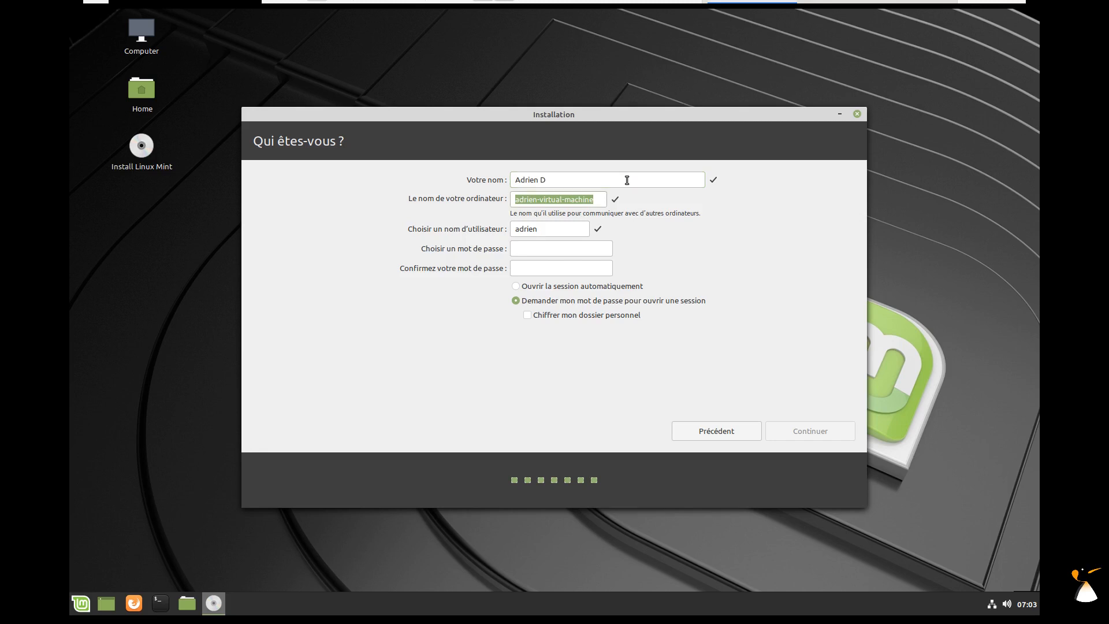
pyautogui.tripleClick(558, 199)
pyautogui.write('mint-r')
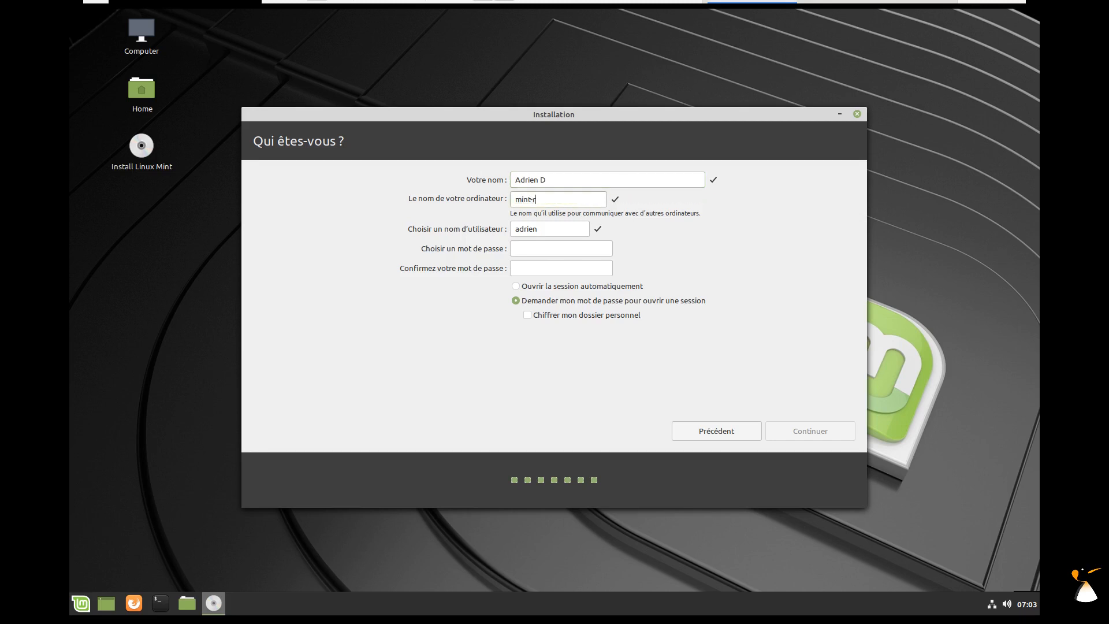
pyautogui.write('einstalle')
# - Examine the path of the live session's home folder in the file manager against the username chosen in the installer
pyautogui.moveTo(403, 227); pyautogui.dragTo(534, 231)
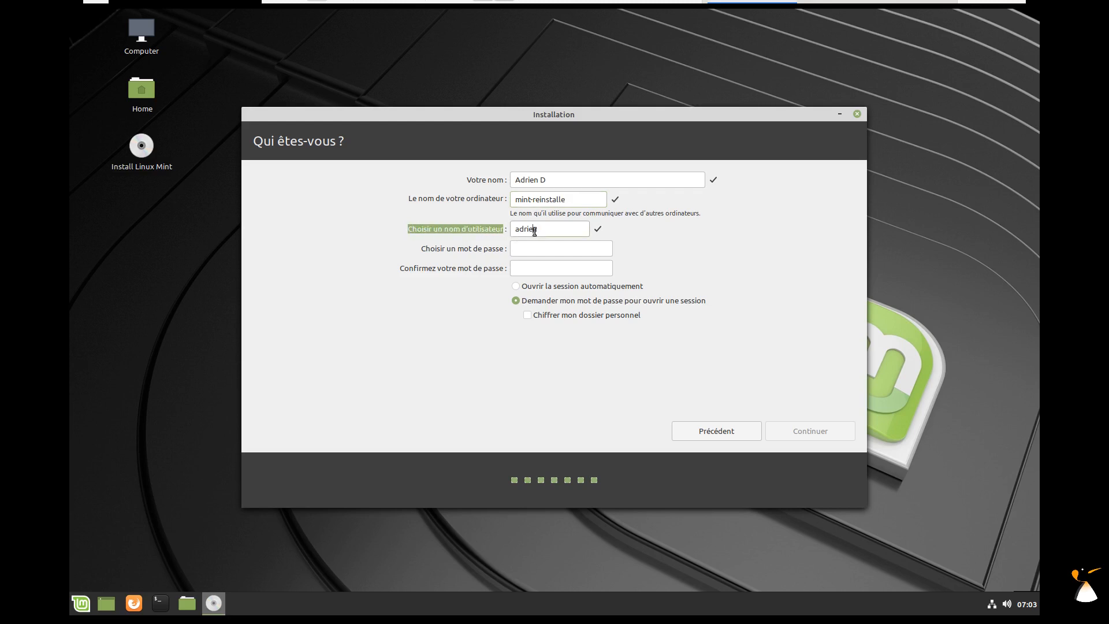
pyautogui.moveTo(546, 115); pyautogui.dragTo(626, 74)
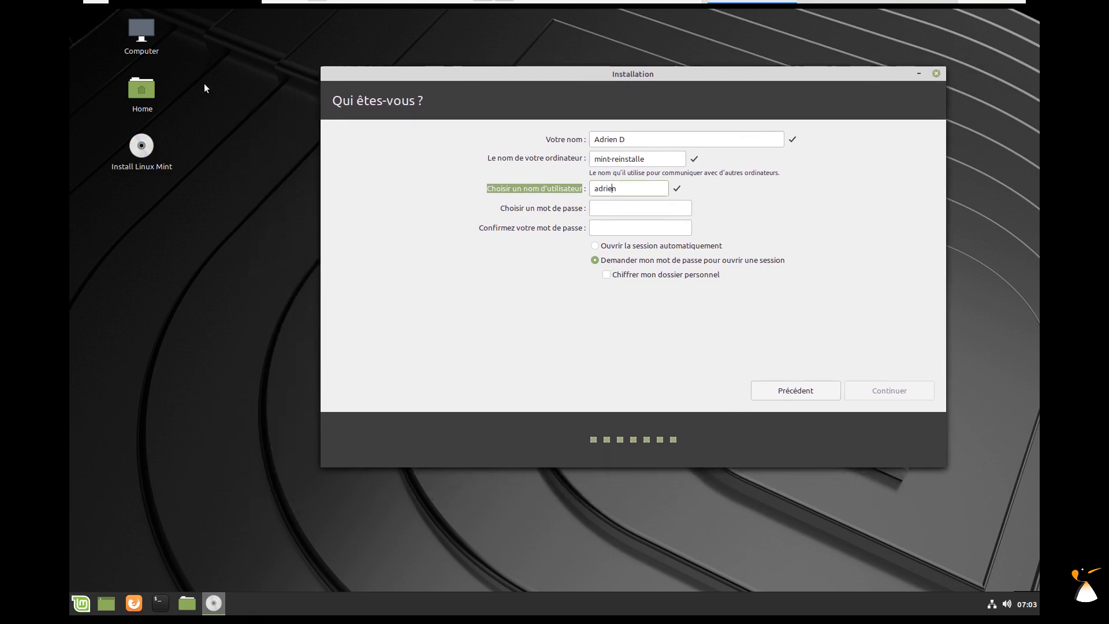
pyautogui.click(146, 101)
pyautogui.doubleClick(145, 101)
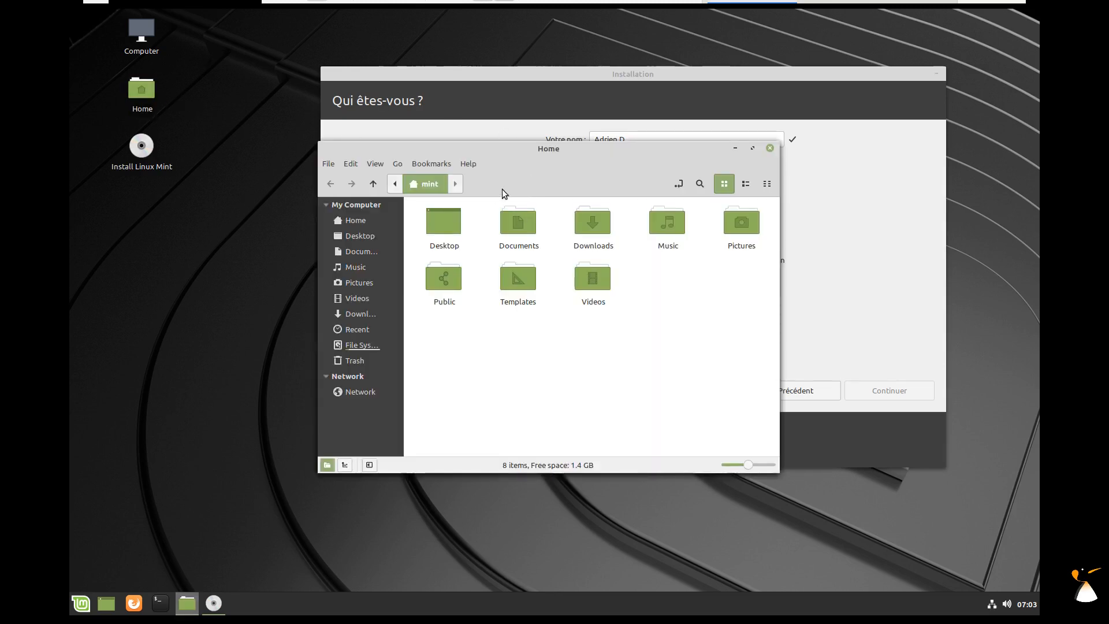
pyautogui.click(503, 185)
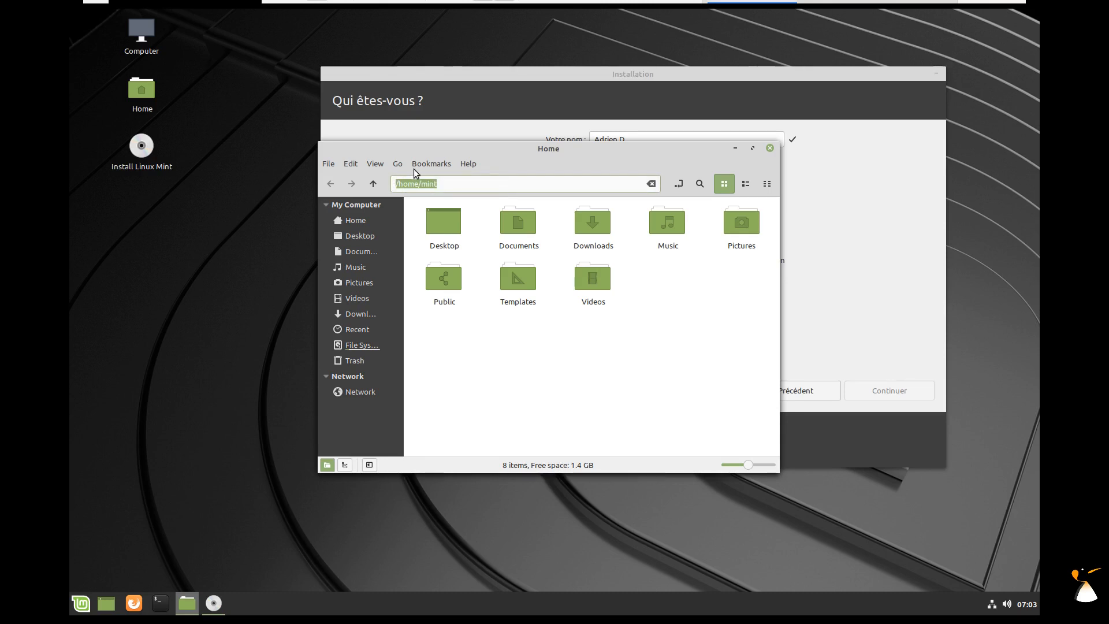
pyautogui.moveTo(421, 184); pyautogui.dragTo(444, 184)
pyautogui.click(770, 148)
pyautogui.moveTo(631, 188); pyautogui.dragTo(574, 188)
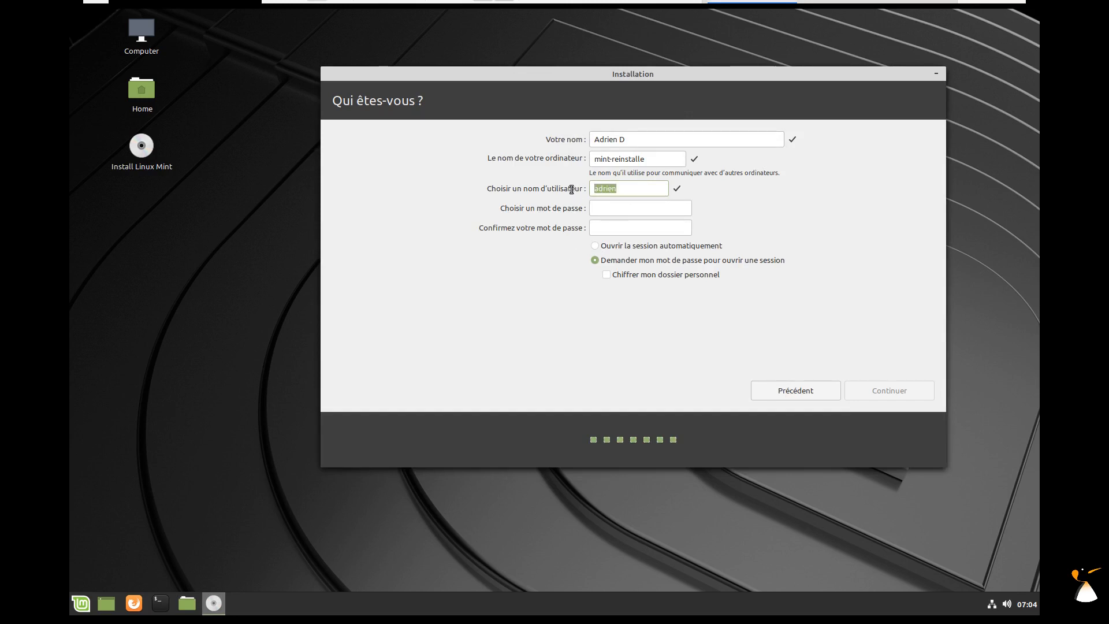
# - Enter and confirm the account password, then continue from the user details page to install the system
pyautogui.click(606, 206)
pyautogui.write('*********')
pyautogui.press('Tab')
pyautogui.write('*********')
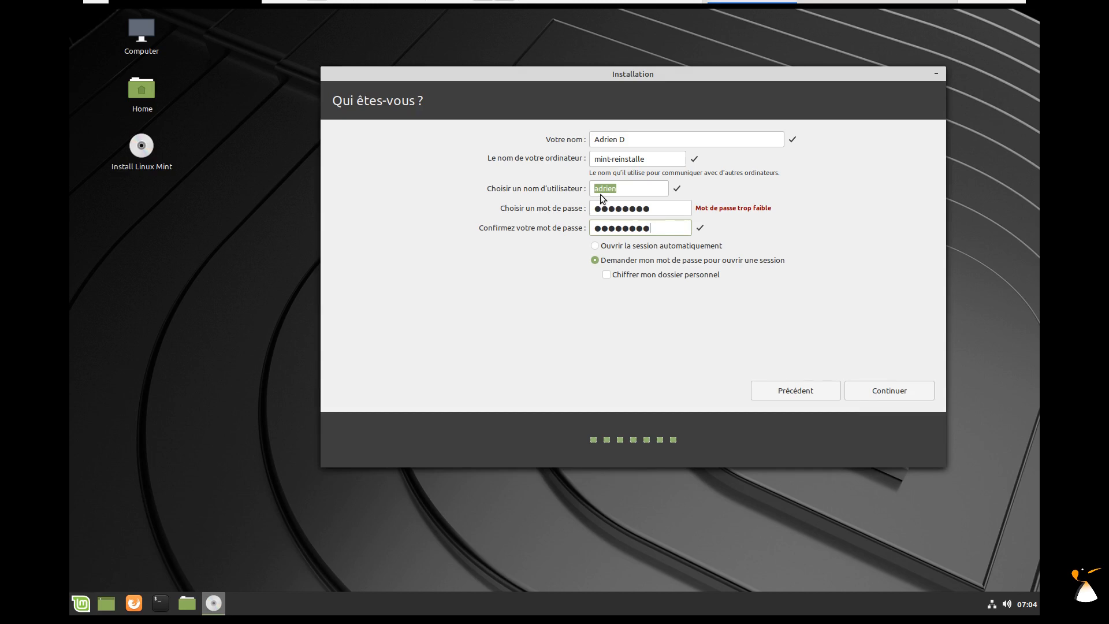
pyautogui.click(624, 189)
pyautogui.moveTo(619, 190)
pyautogui.mouseDown()
pyautogui.moveTo(590, 188)
pyautogui.moveTo(630, 188)
pyautogui.mouseUp()
pyautogui.click(592, 190)
pyautogui.click(864, 388)
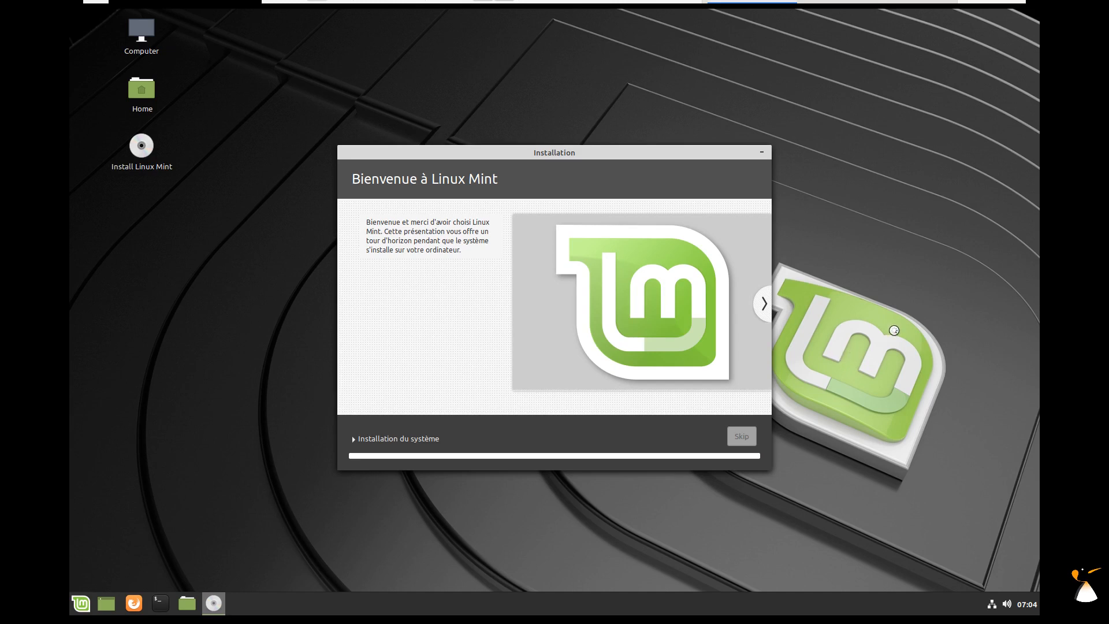
# - Browse through the Linux Mint presentation slides while the system installs
pyautogui.click(764, 304)
pyautogui.click(764, 304)
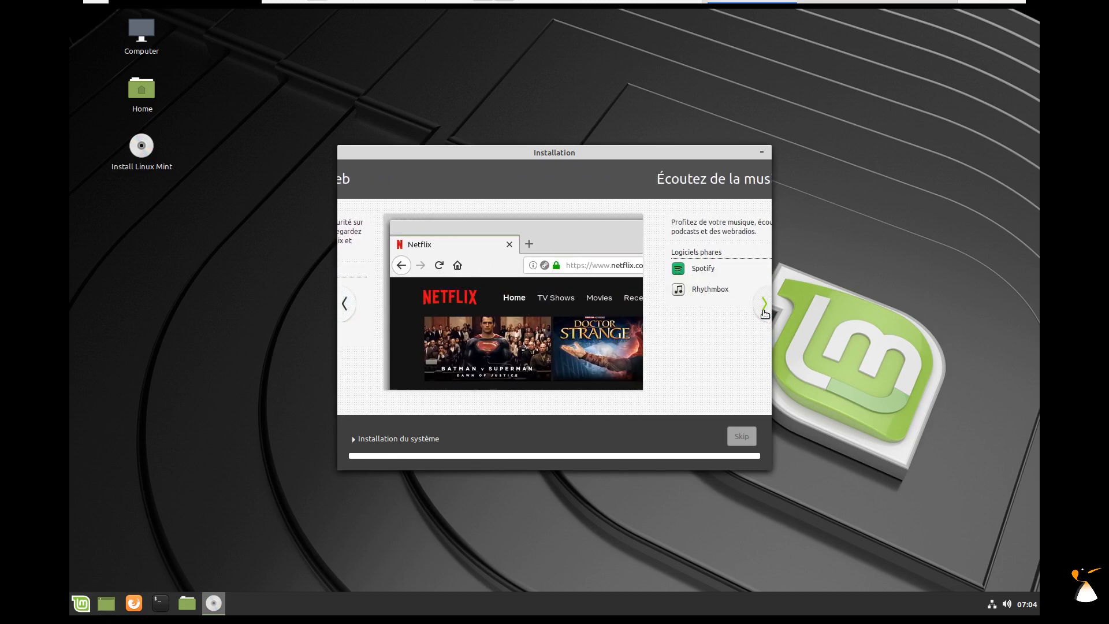
pyautogui.click(764, 303)
pyautogui.click(764, 304)
pyautogui.click(764, 303)
pyautogui.click(764, 310)
pyautogui.click(764, 311)
pyautogui.click(764, 311)
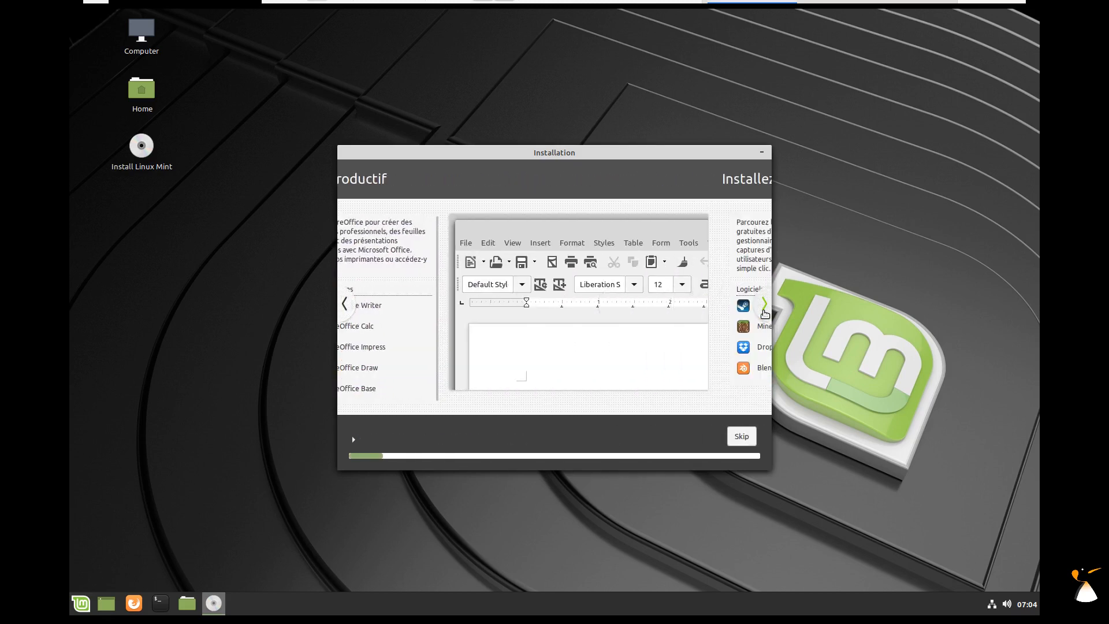
pyautogui.click(764, 309)
pyautogui.click(764, 305)
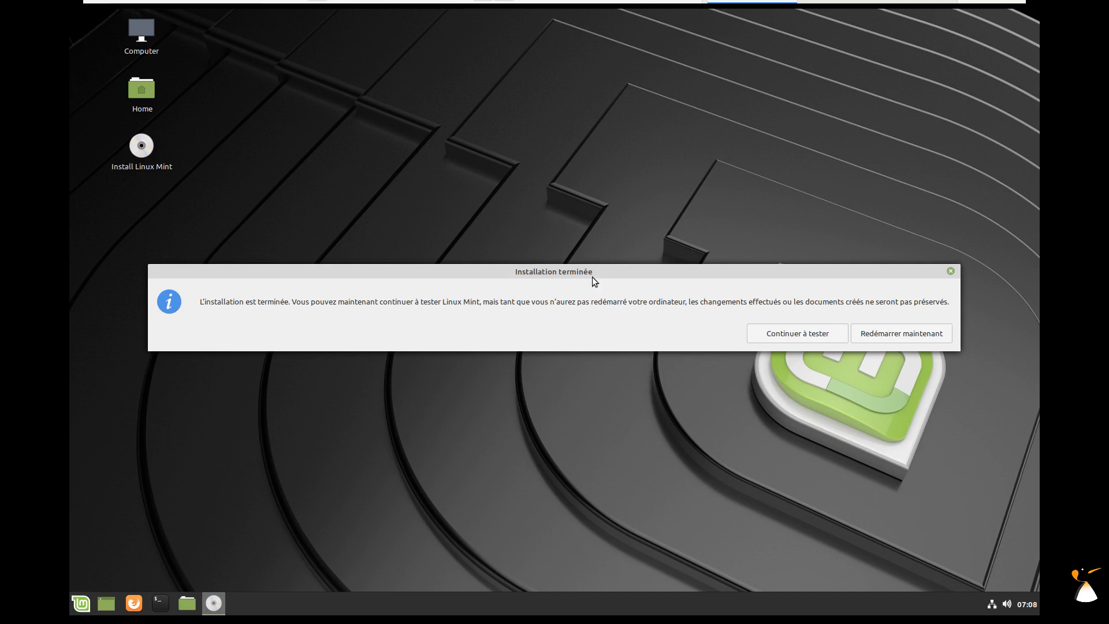
# - Restart the computer from the finished installation and highlight Windows Boot Manager (on /dev/sda2) in the GRUB menu
pyautogui.click(907, 336)
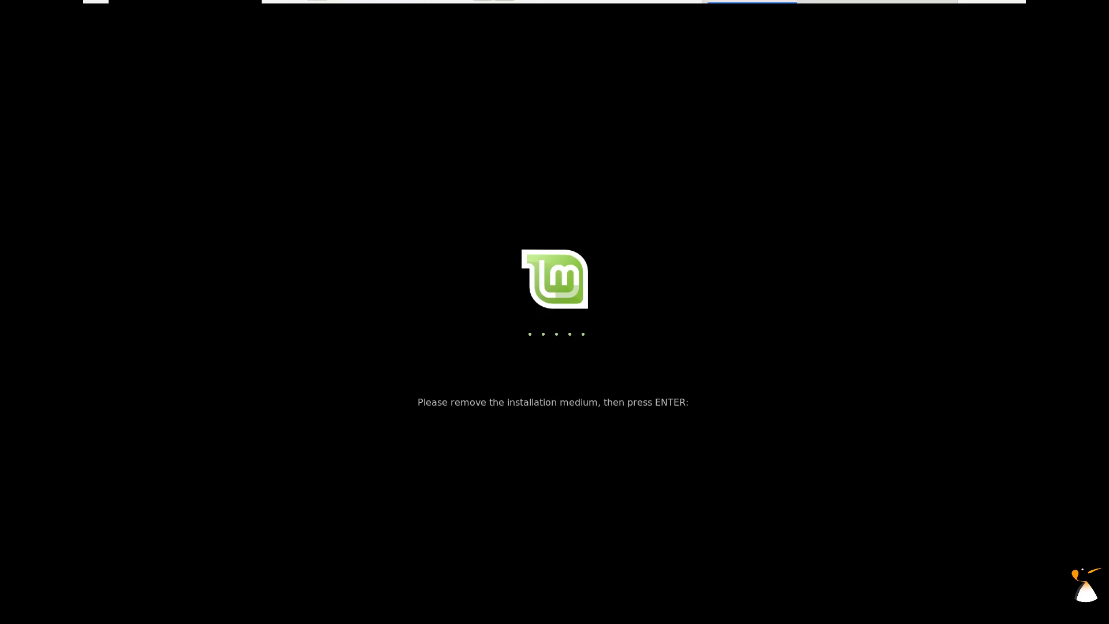
pyautogui.press('Return')
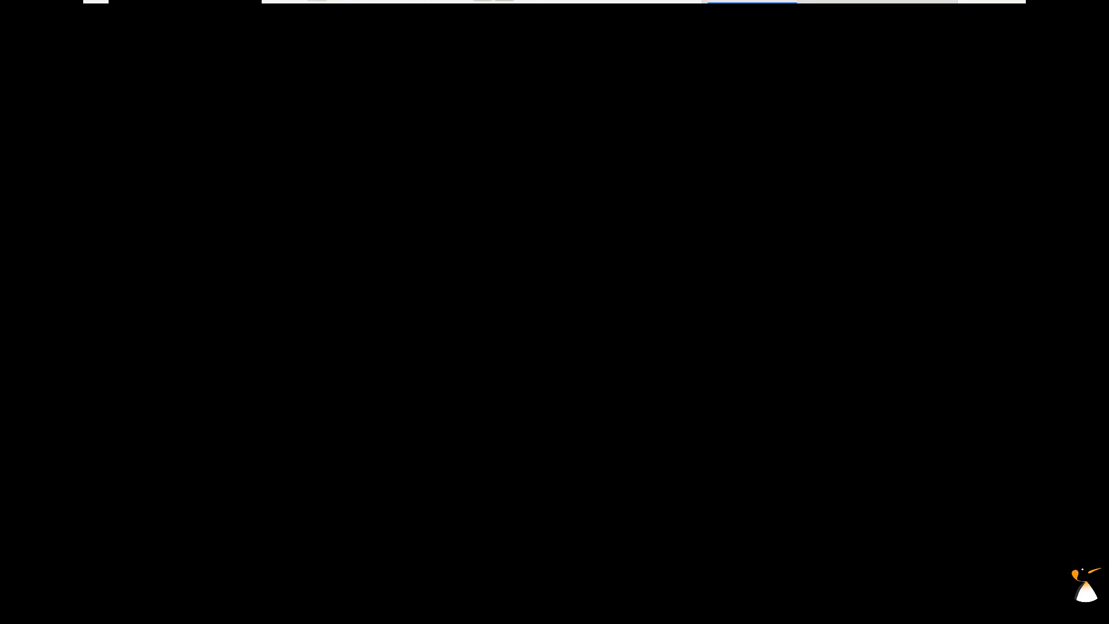
pyautogui.press('Down')
pyautogui.press('Down')
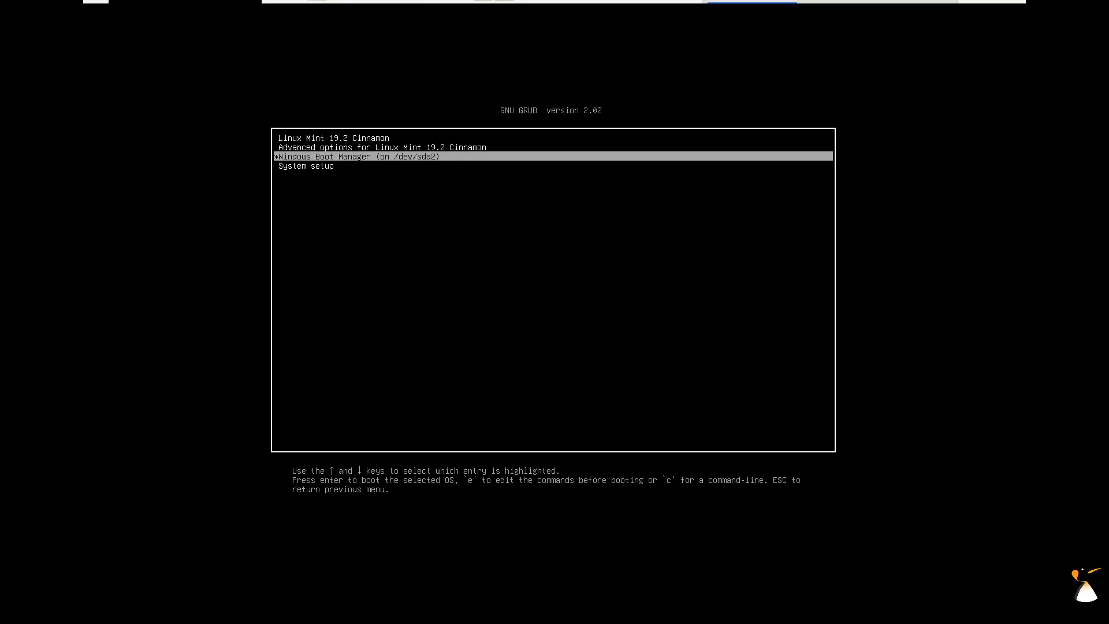
# - Boot the Linux Mint 19.2 Cinnamon entry from GRUB and log in with the account password
pyautogui.press('Up')
pyautogui.press('Up')
pyautogui.press('Down')
pyautogui.press('Down')
pyautogui.press('Up')
pyautogui.press('Up')
pyautogui.press('Return')
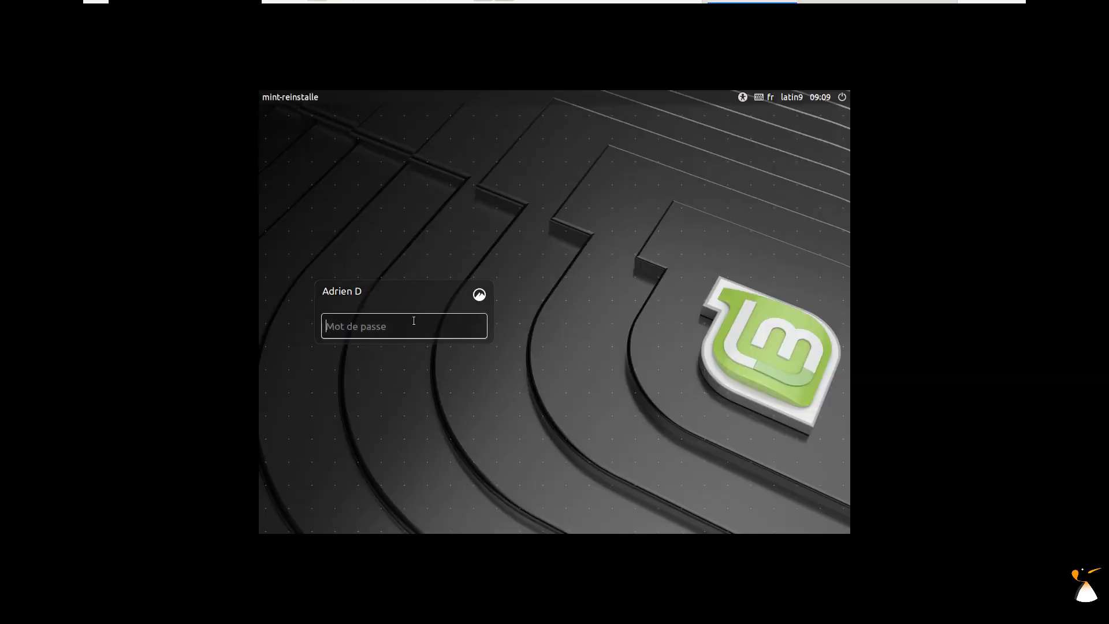
pyautogui.write('••••••••')
pyautogui.press('Return')
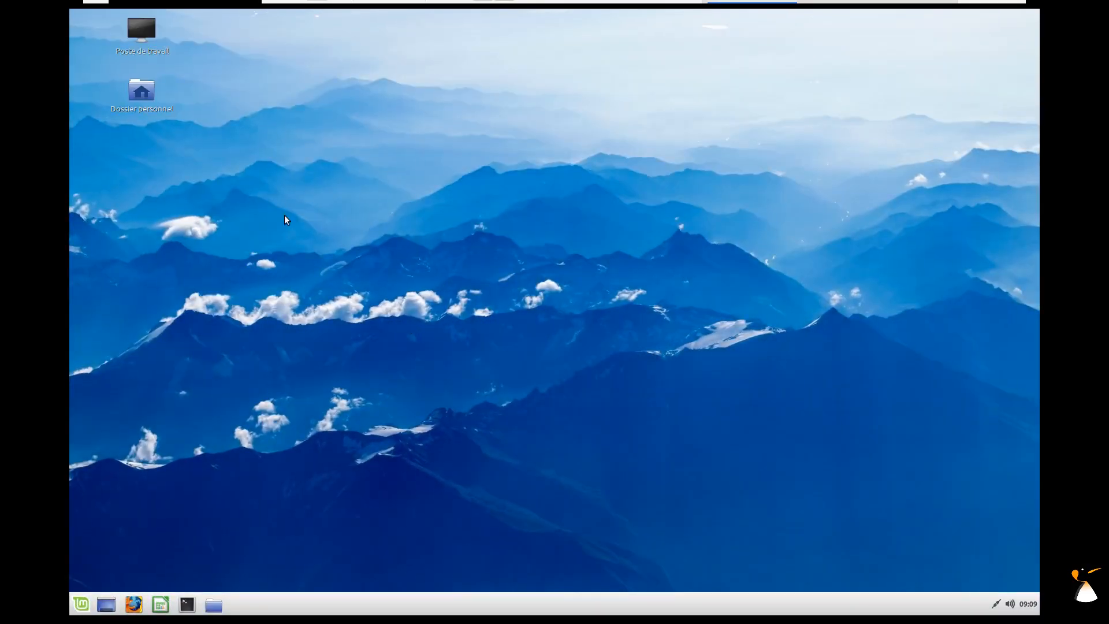
# - Open the home folder from the desktop to view its preserved files, and move its window aside
pyautogui.click(142, 91)
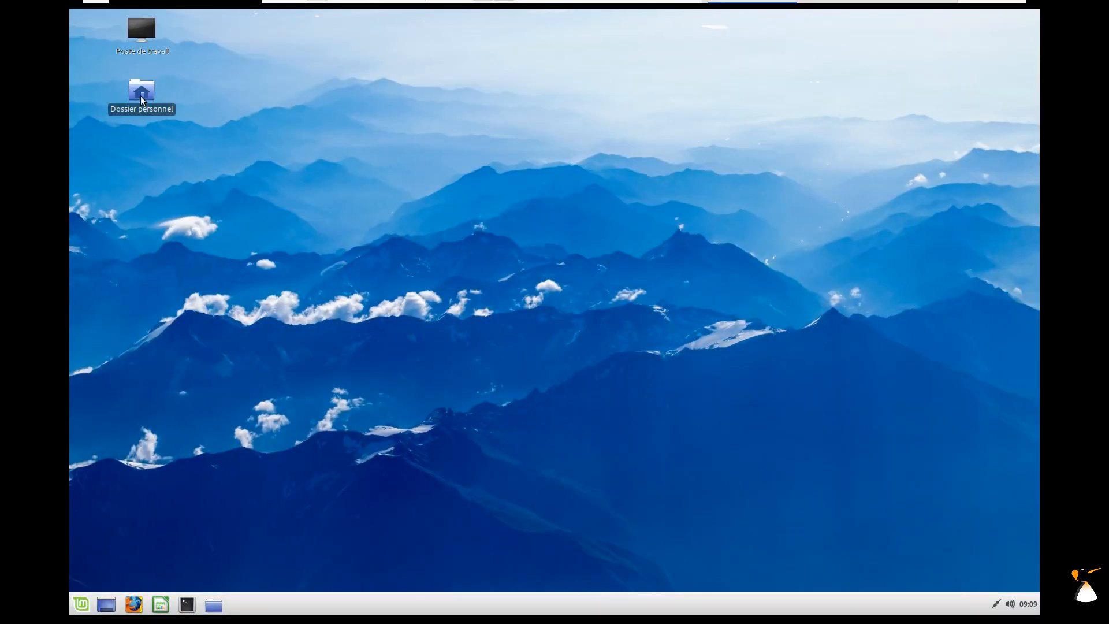
pyautogui.doubleClick(142, 91)
pyautogui.moveTo(518, 151); pyautogui.dragTo(675, 65)
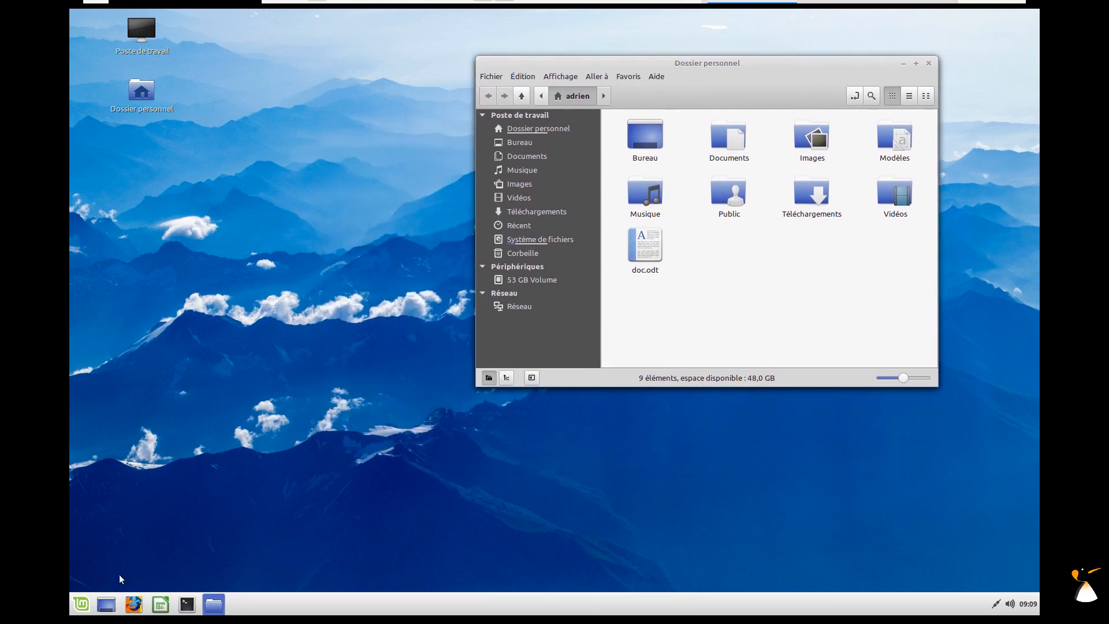
# - Launch the update manager (Gestionnaire de mises à jour) from the Administration applications and reposition its window
pyautogui.click(81, 605)
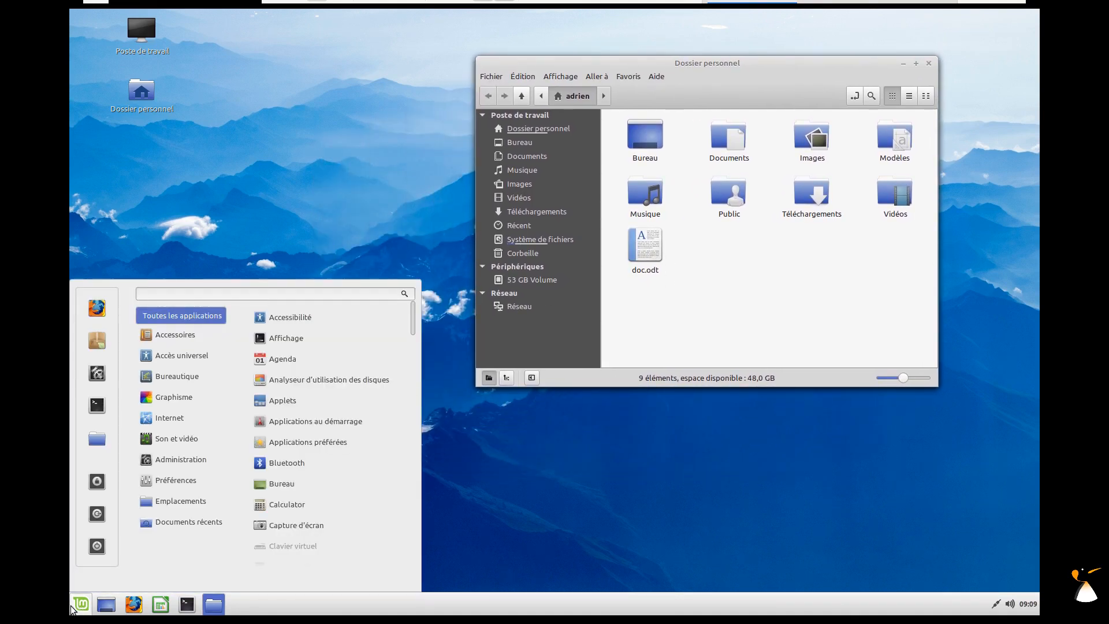
pyautogui.moveTo(184, 501)
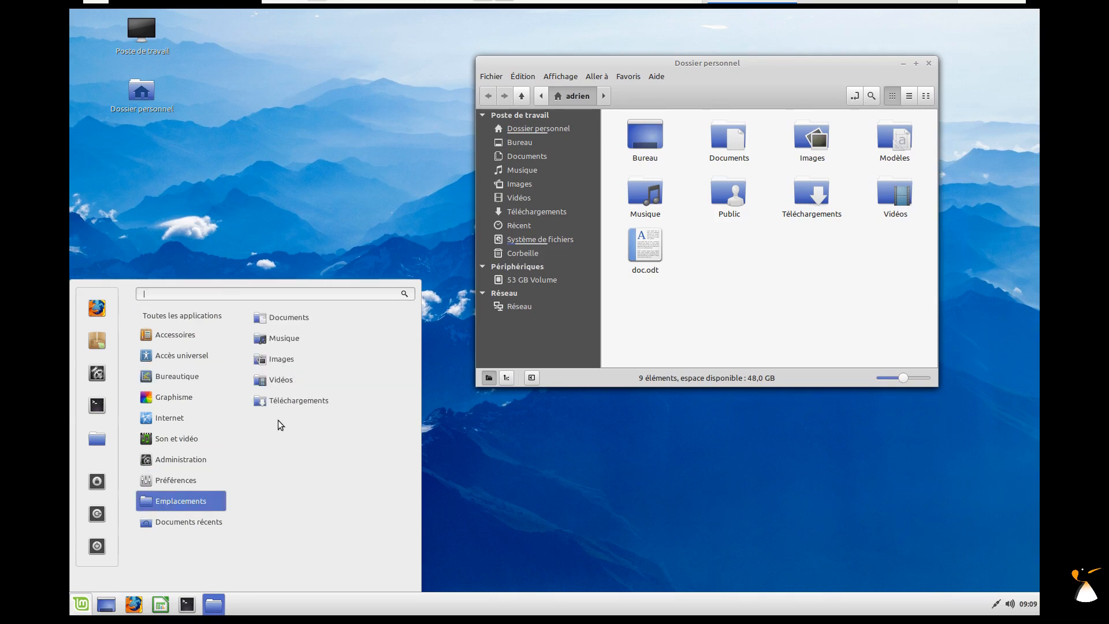
pyautogui.moveTo(172, 444)
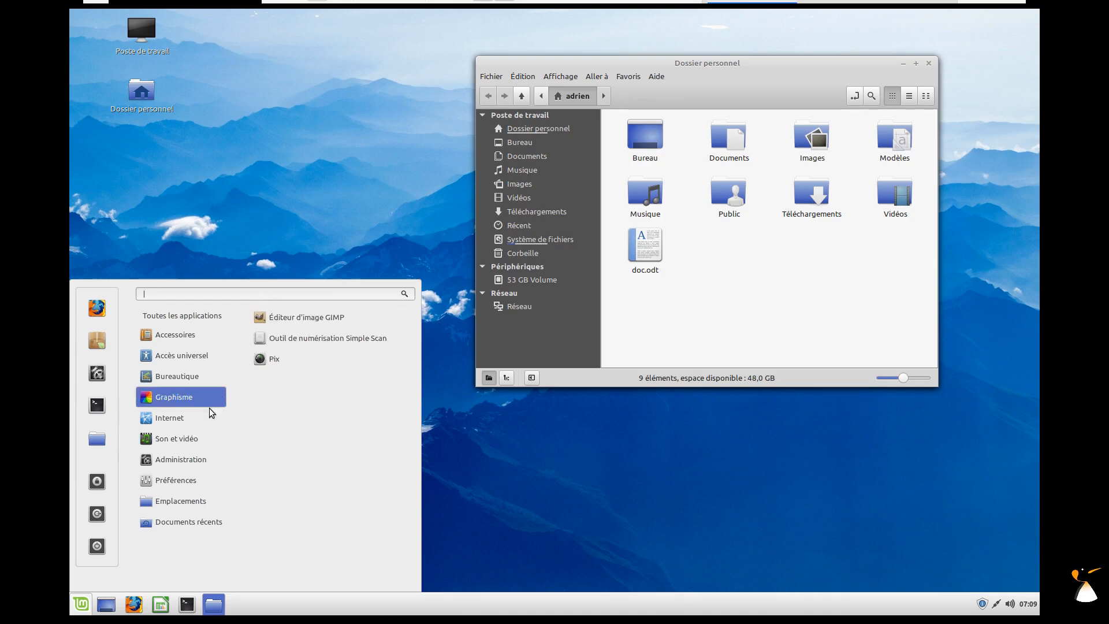
pyautogui.moveTo(213, 480)
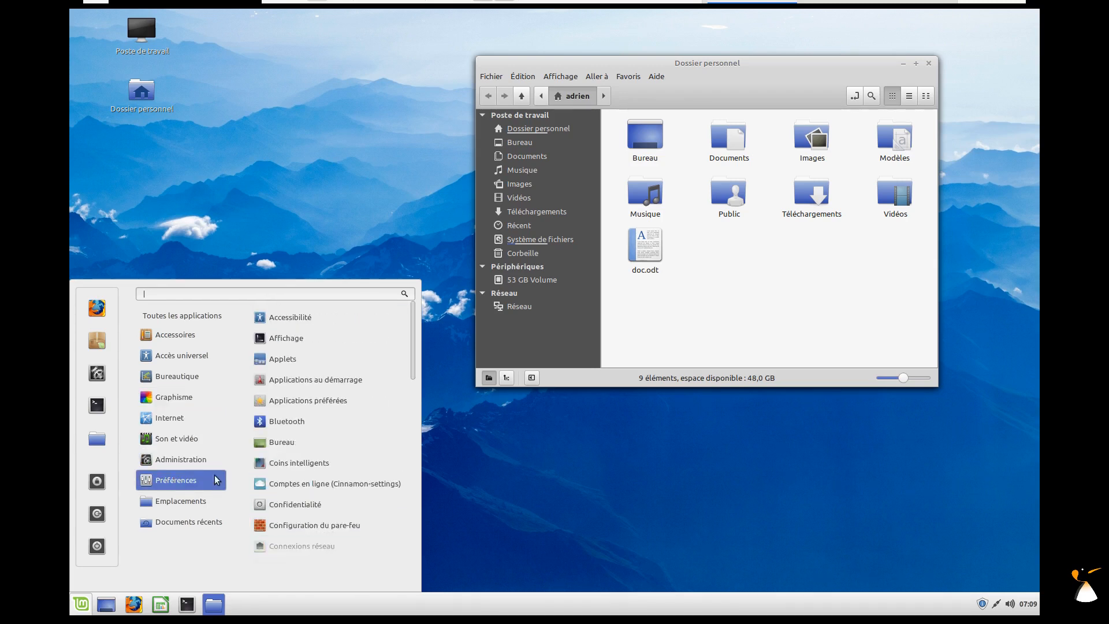
pyautogui.moveTo(179, 459)
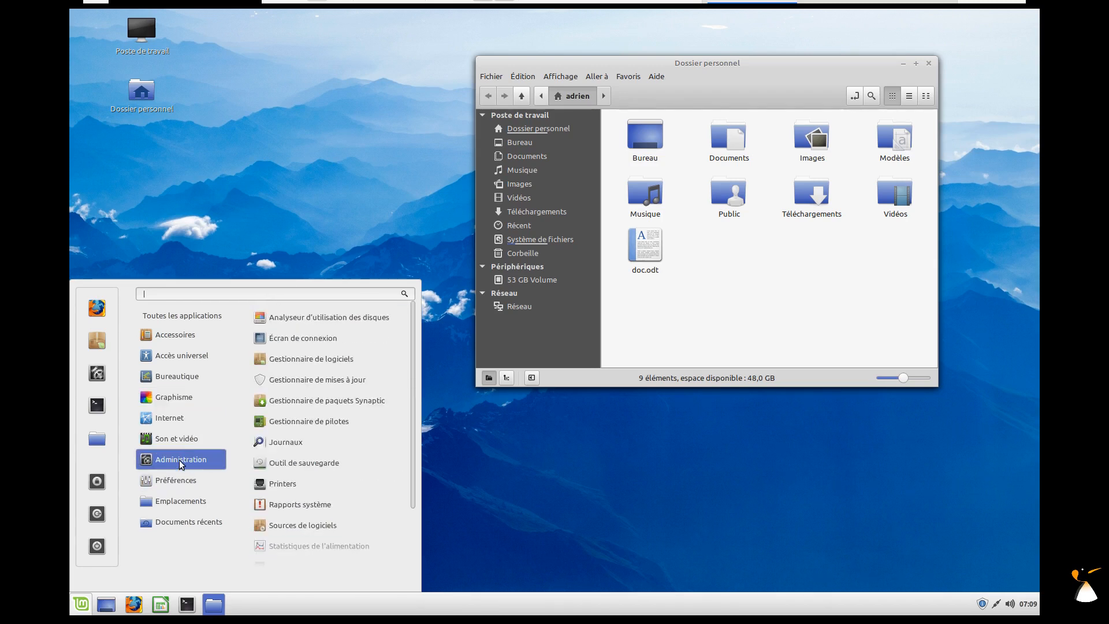
pyautogui.click(310, 379)
pyautogui.moveTo(514, 212); pyautogui.dragTo(369, 127)
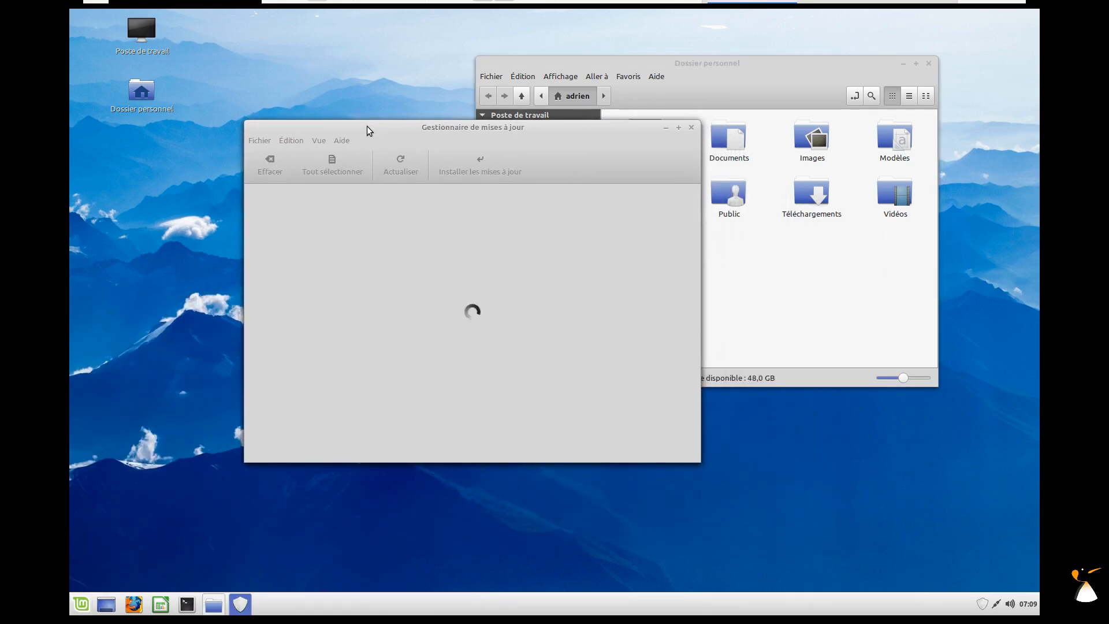
# - Update the update manager itself to its new version and restart it, authenticating with the account password
pyautogui.click(492, 395)
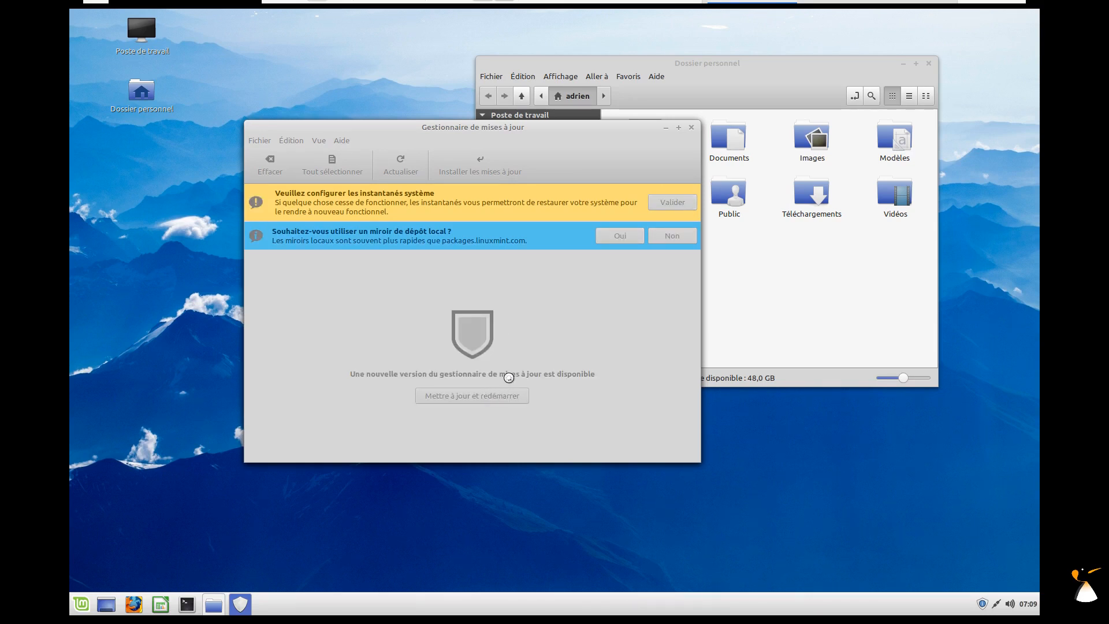
pyautogui.write('*******')
pyautogui.press('Return')
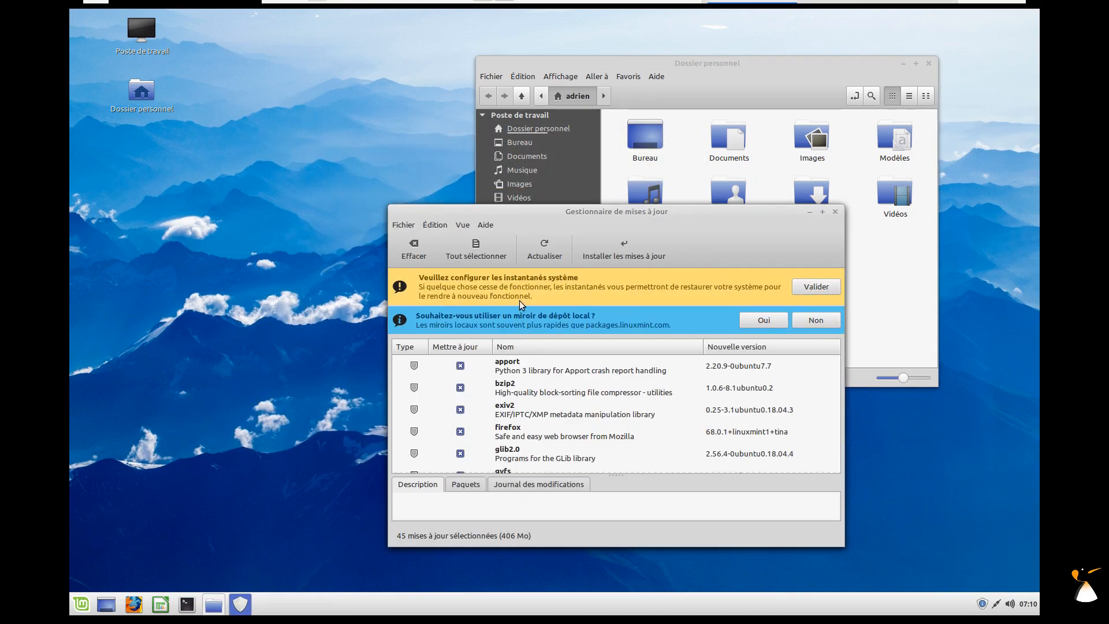
pyautogui.moveTo(528, 214); pyautogui.dragTo(485, 183)
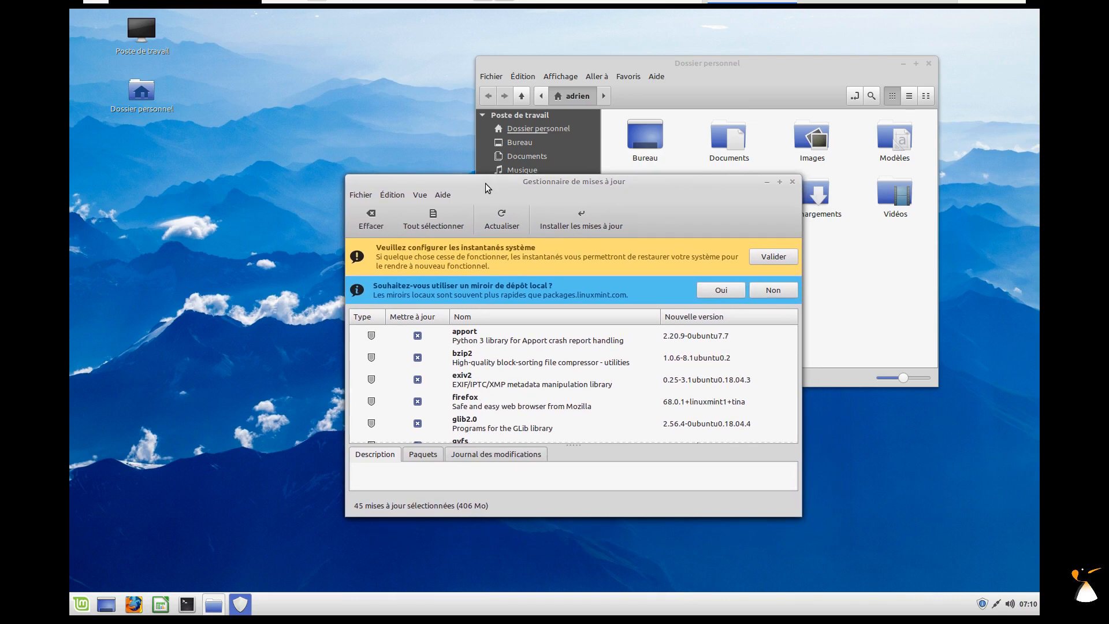
# - Exclude the apport update from the list of updates and include it again
pyautogui.click(418, 335)
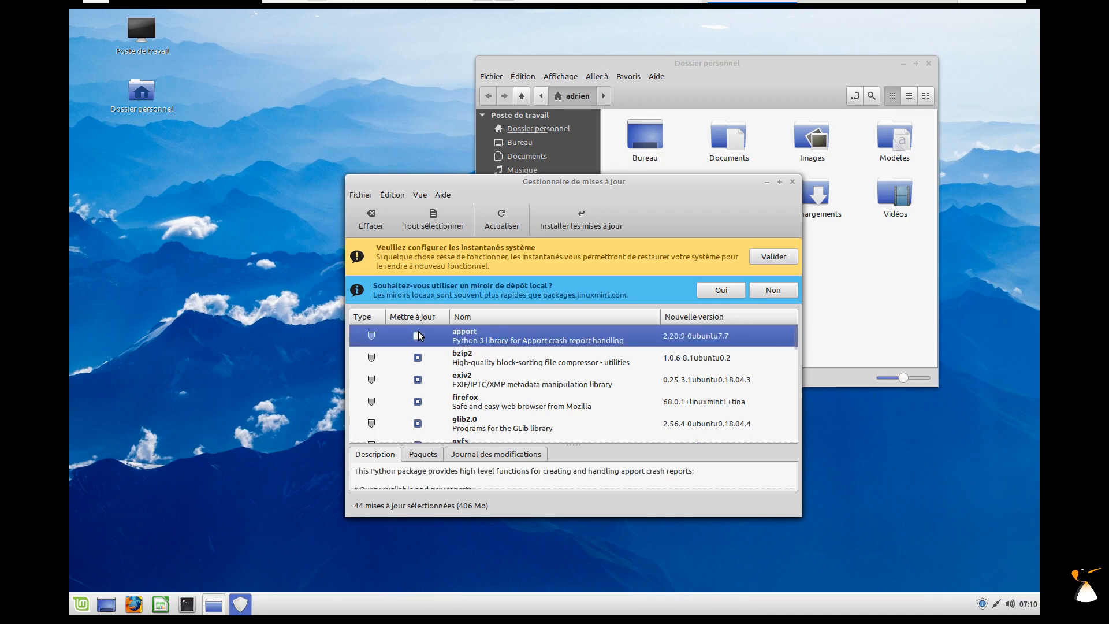
pyautogui.click(416, 336)
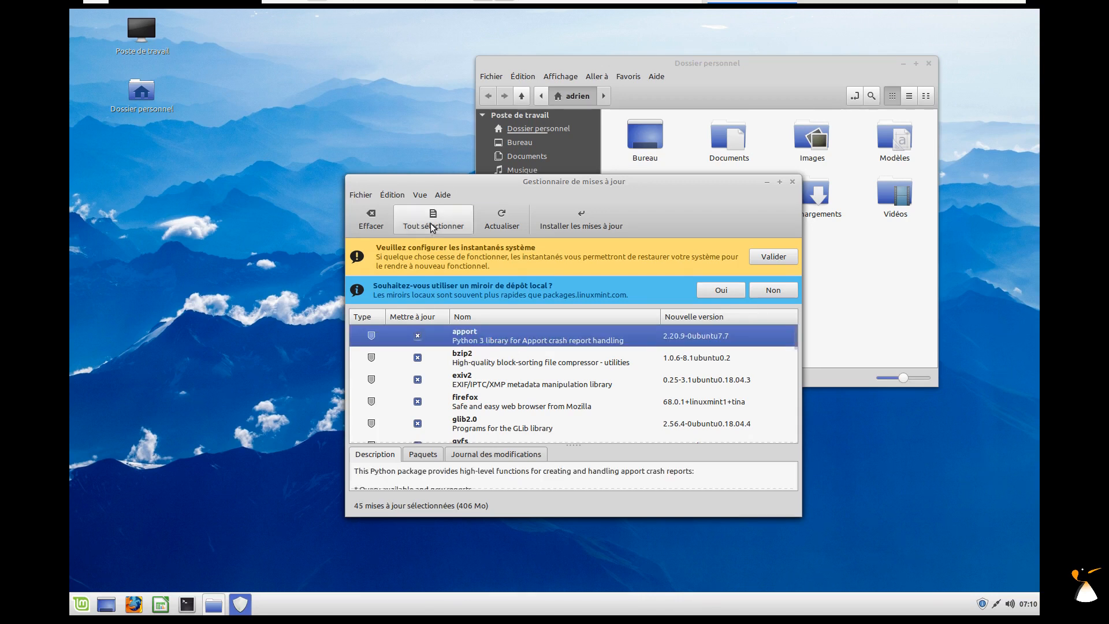
pyautogui.click(417, 336)
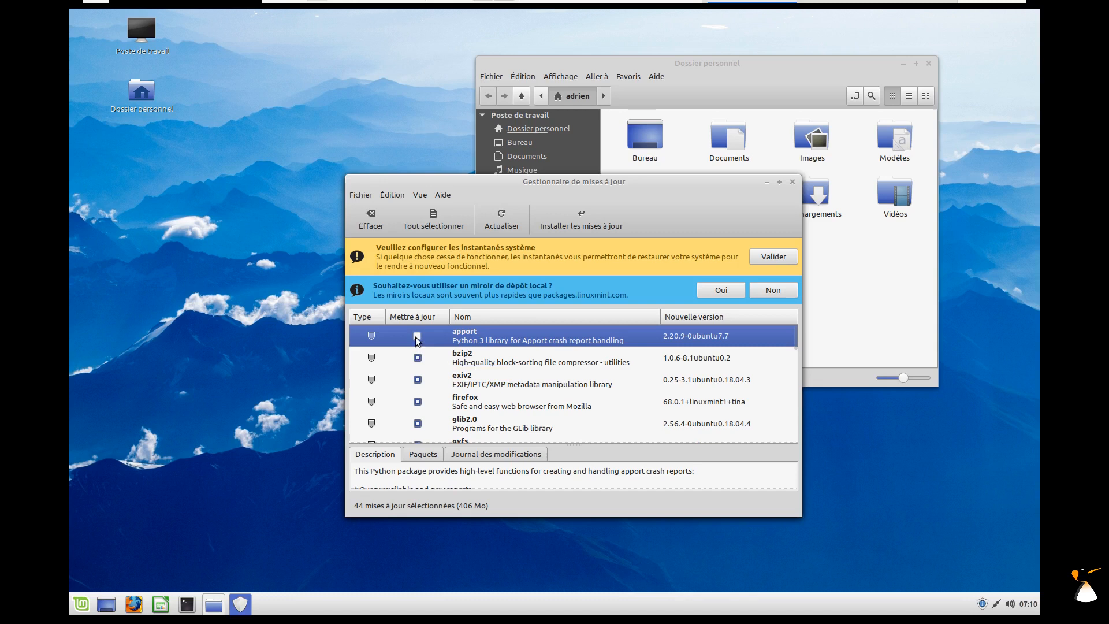
pyautogui.click(416, 336)
# - Clear the update selection, select only firefox, and install that update, authenticating with the account password
pyautogui.click(370, 218)
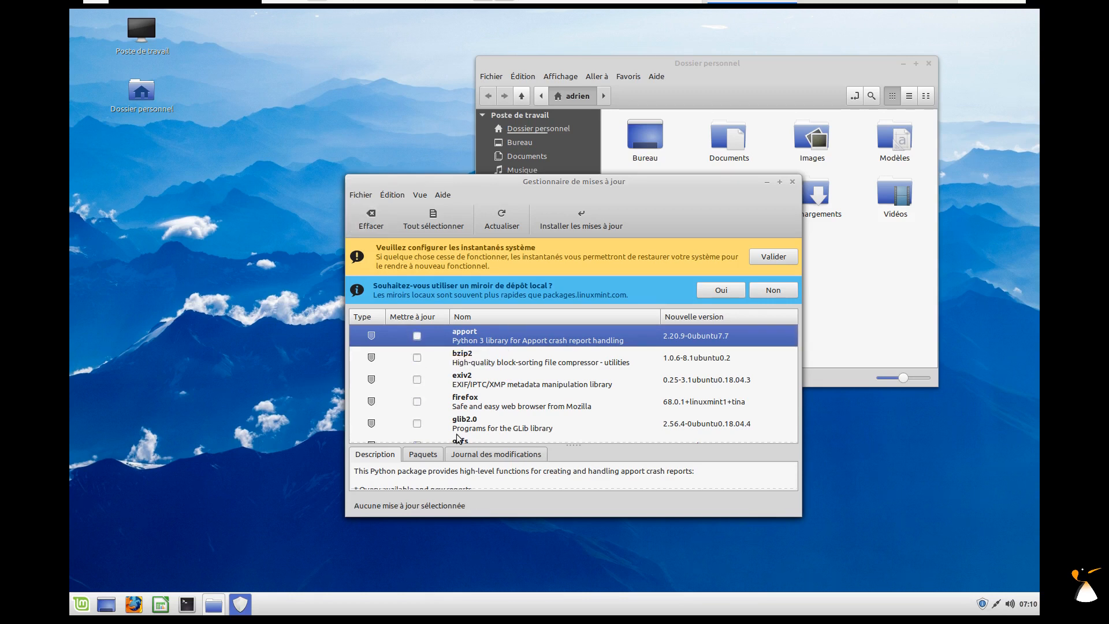
pyautogui.click(418, 403)
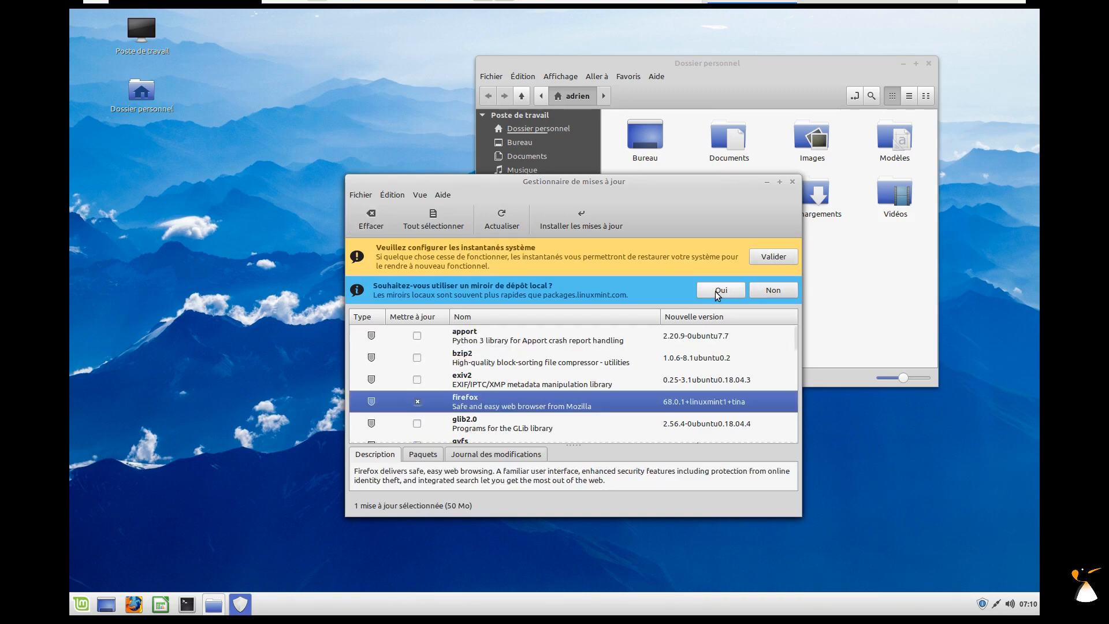
pyautogui.click(580, 234)
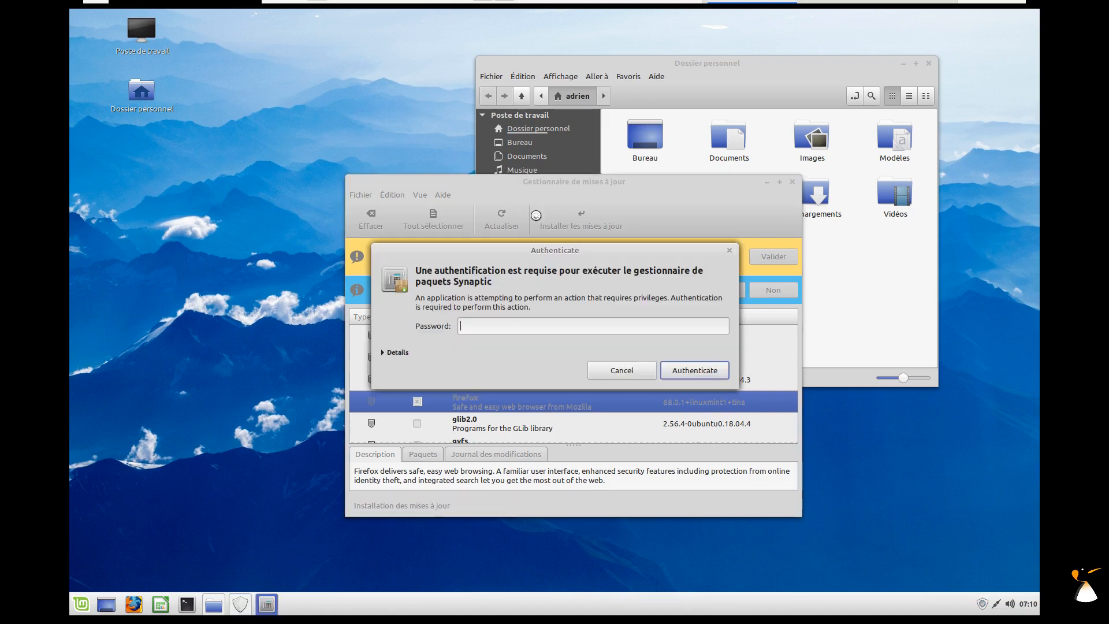
pyautogui.write('••••••••')
pyautogui.press('Return')
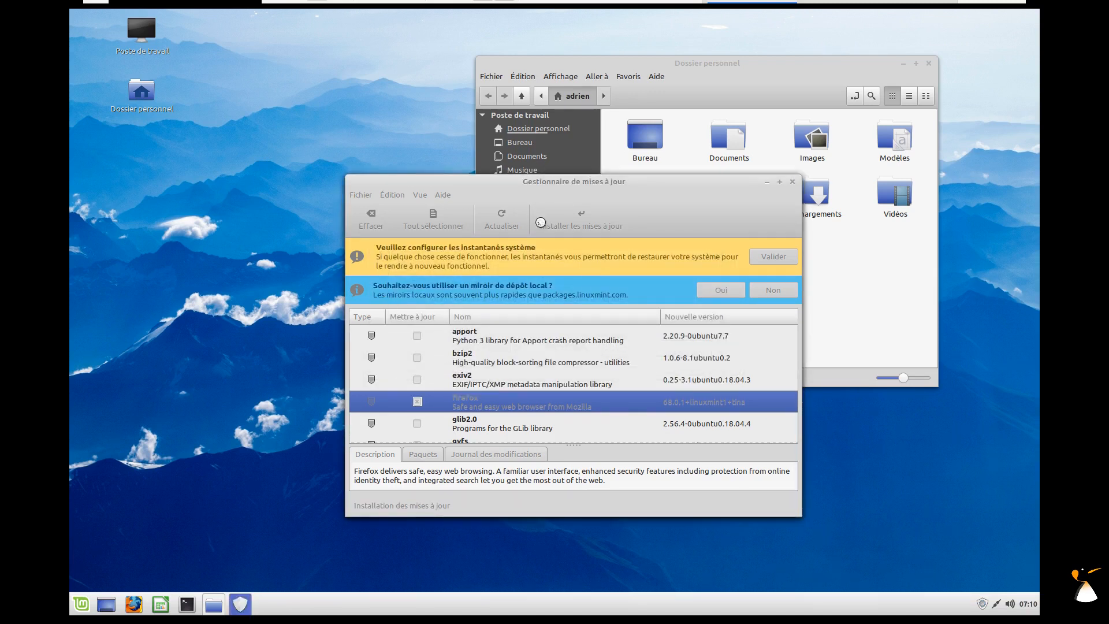
pyautogui.moveTo(545, 185); pyautogui.dragTo(293, 140)
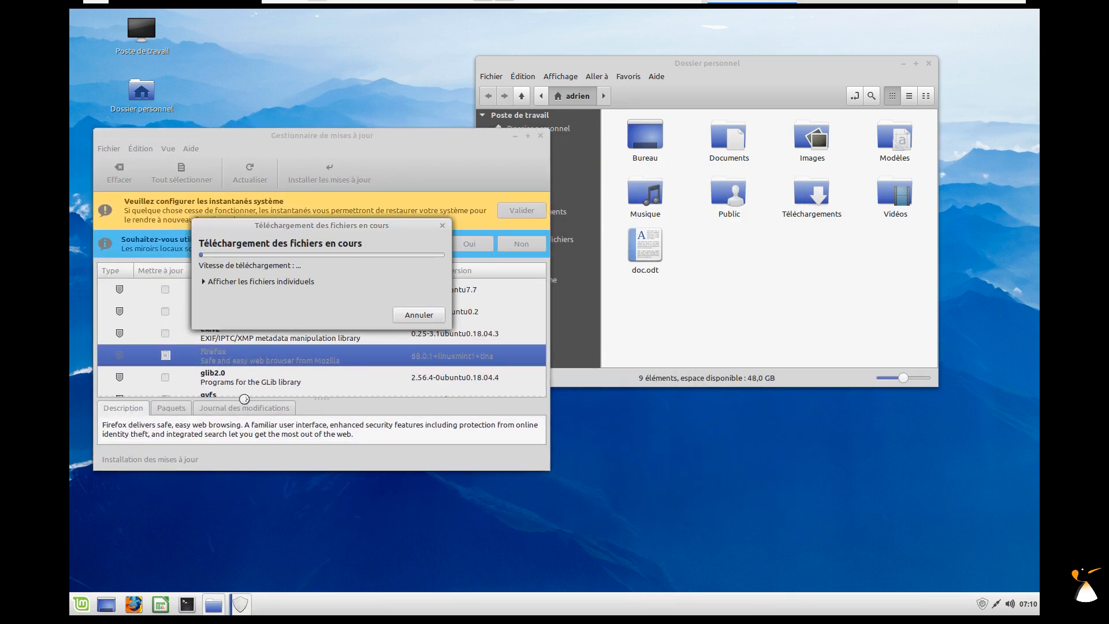
# - View the Le Monde.fr bookmark in Firefox and close the browser
pyautogui.moveTo(610, 62); pyautogui.dragTo(689, 71)
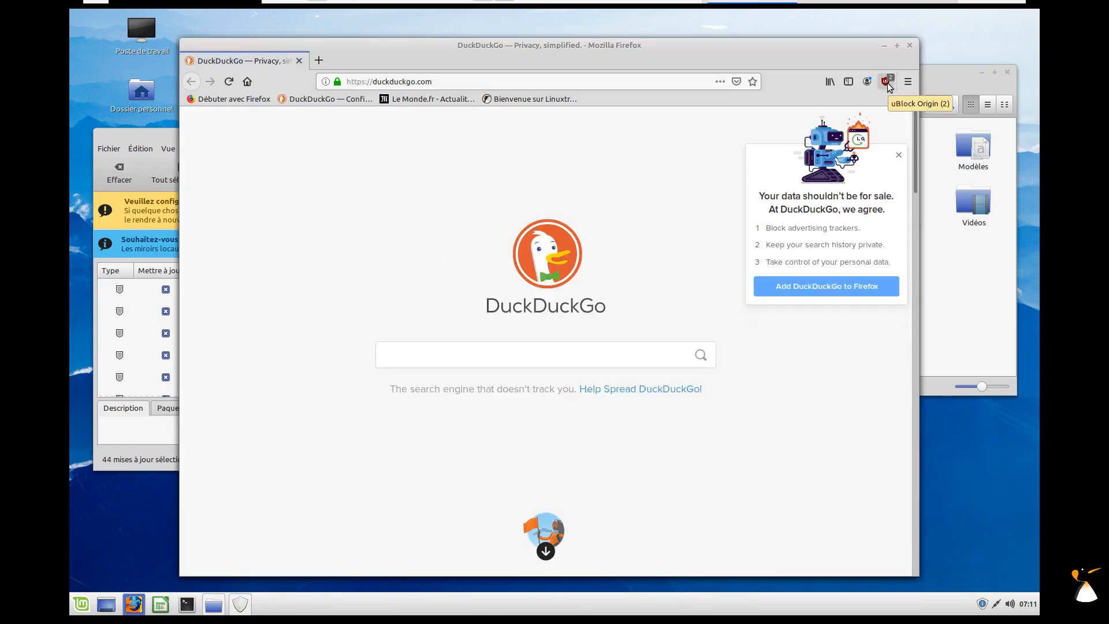
pyautogui.click(407, 100)
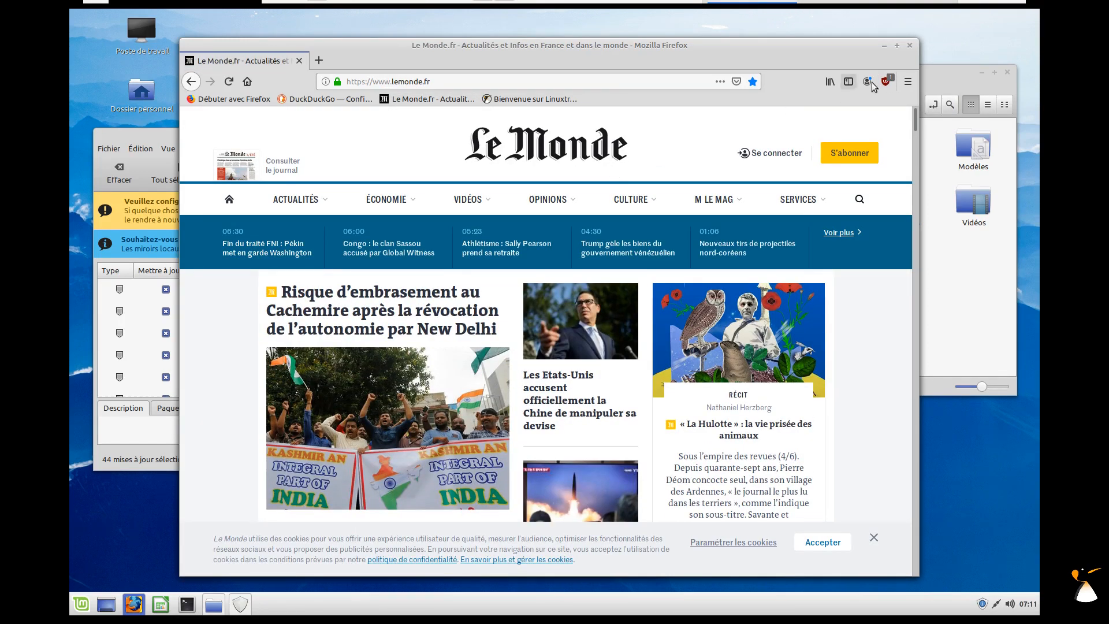
pyautogui.click(910, 45)
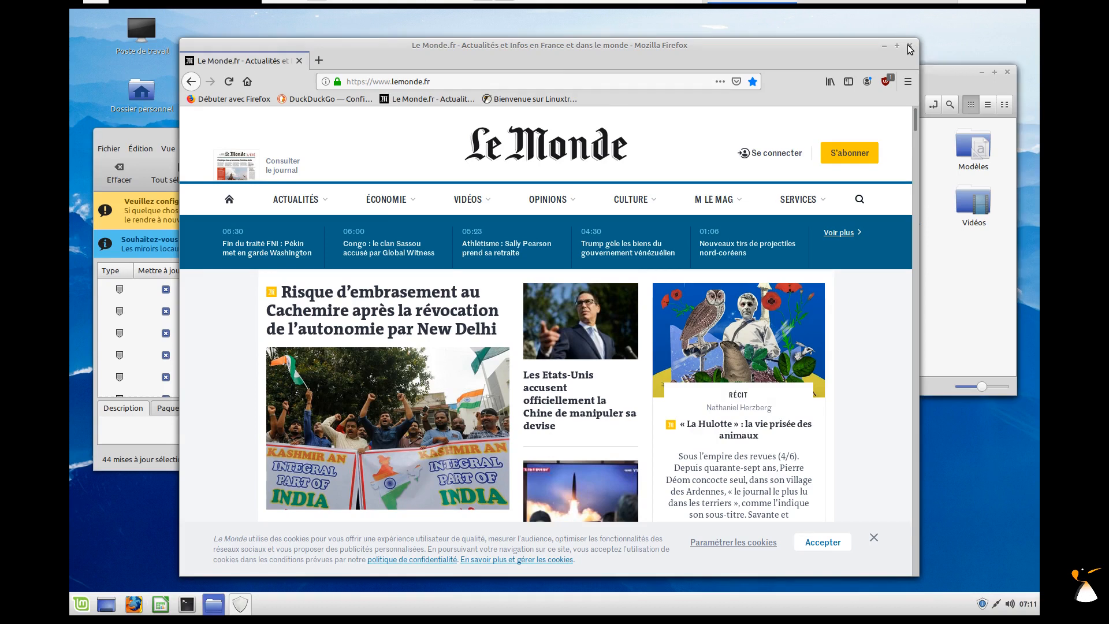
# - Accept the local mirror suggestion, enter the account password to view the software sources, and close them with the update manager
pyautogui.moveTo(543, 297)
pyautogui.mouseDown()
pyautogui.moveTo(530, 396)
pyautogui.moveTo(548, 282)
pyautogui.mouseUp()
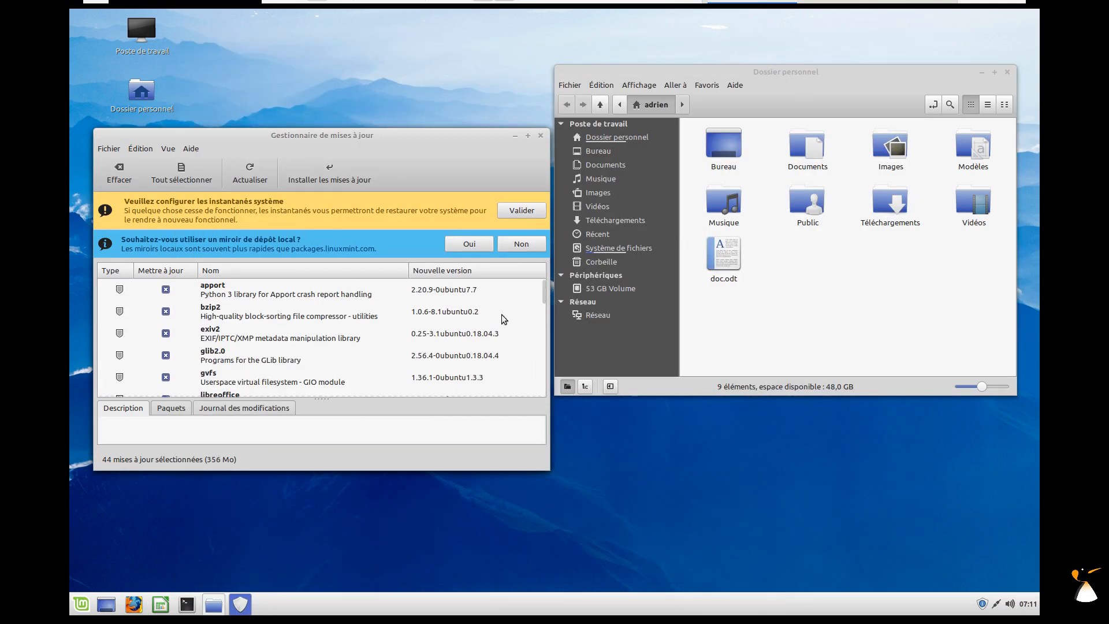
pyautogui.click(476, 245)
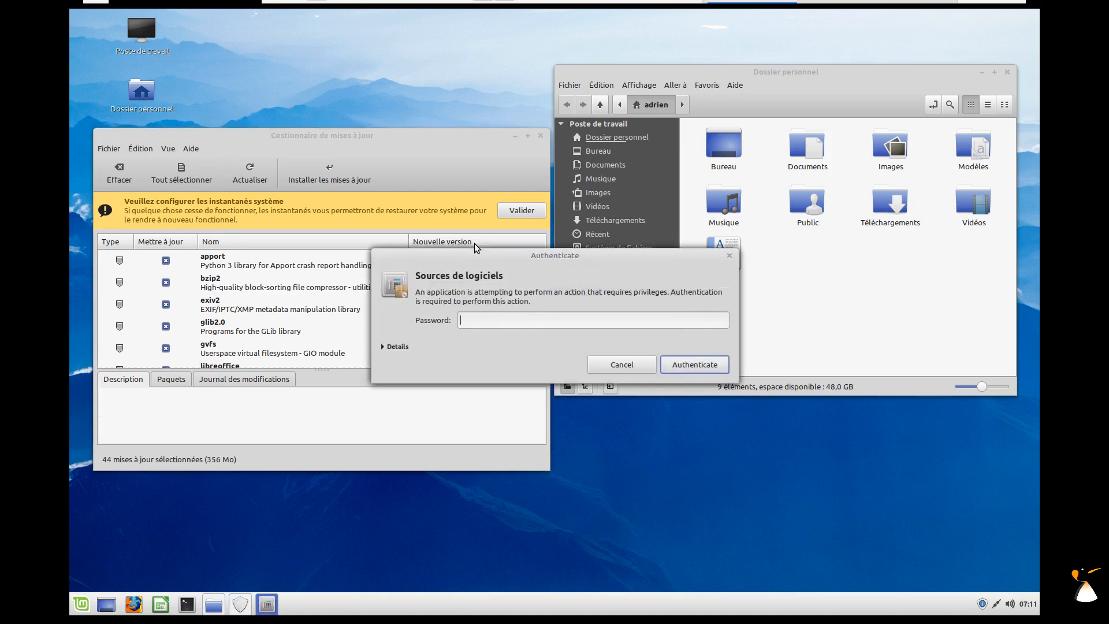
pyautogui.write('••••••')
pyautogui.press('Return')
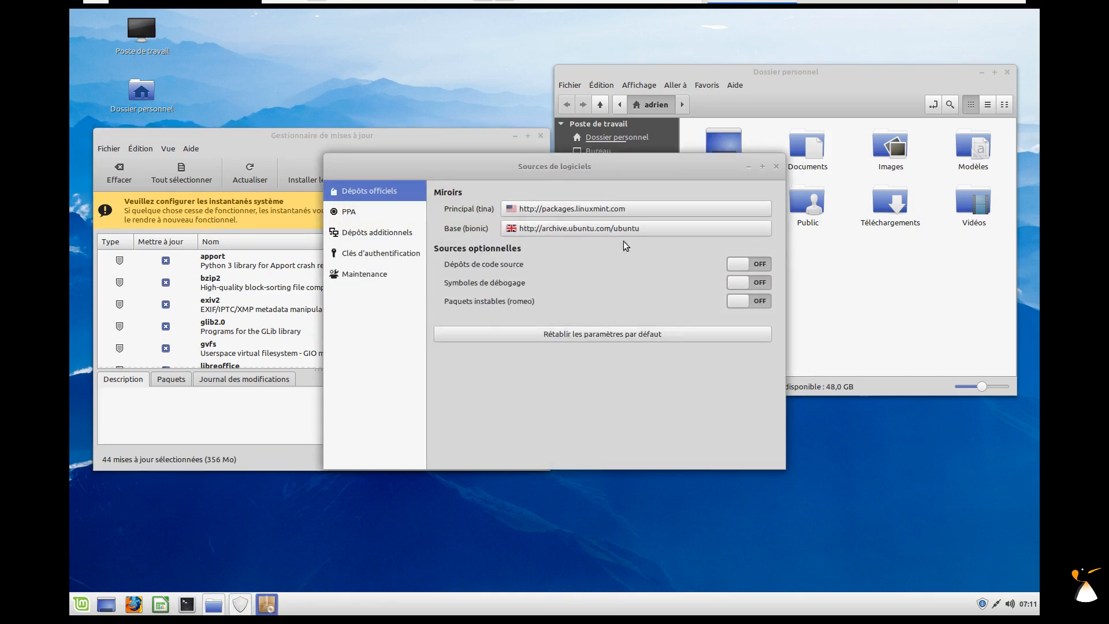
pyautogui.click(777, 167)
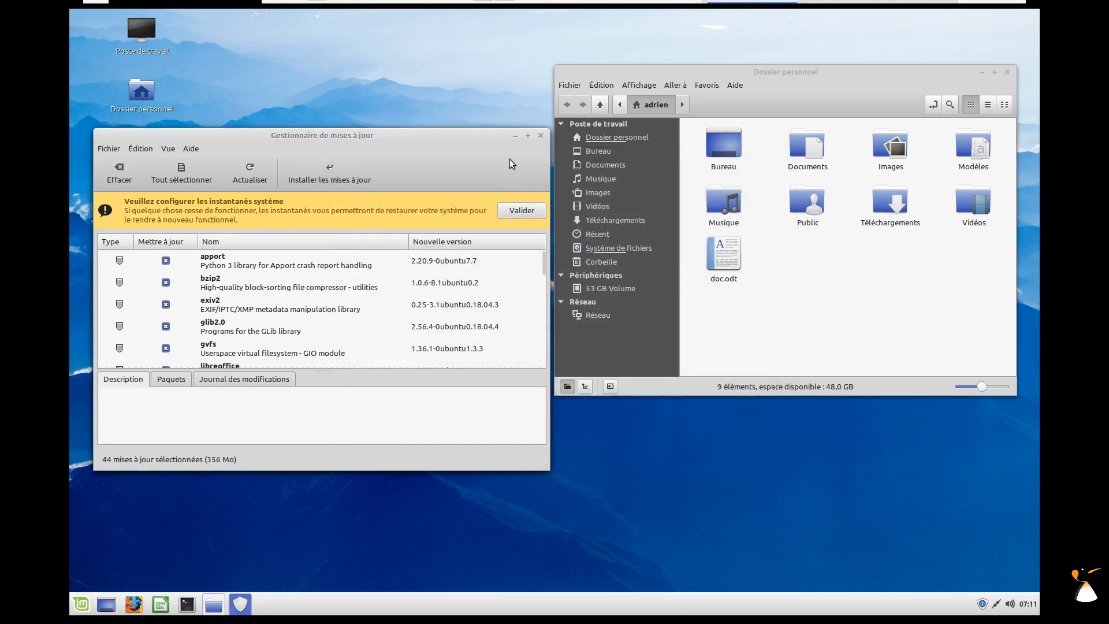
pyautogui.click(541, 135)
# - Open doc.odt from the home folder to check its content, and close the document and the file manager
pyautogui.click(653, 85)
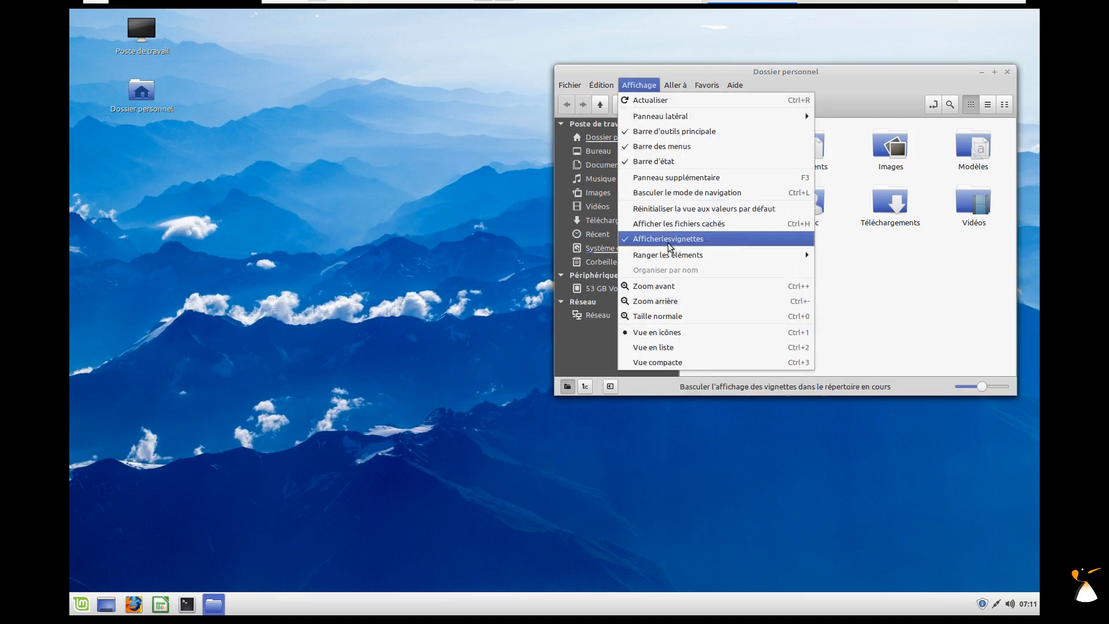
pyautogui.press('Escape')
pyautogui.doubleClick(719, 280)
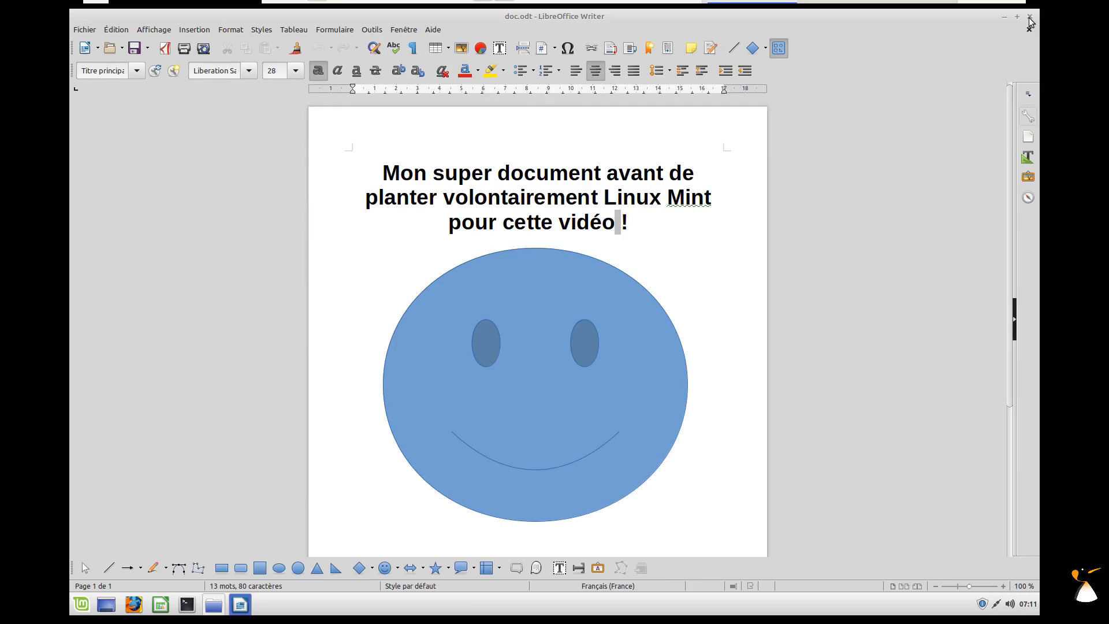
pyautogui.click(1030, 18)
pyautogui.moveTo(764, 74); pyautogui.dragTo(449, 72)
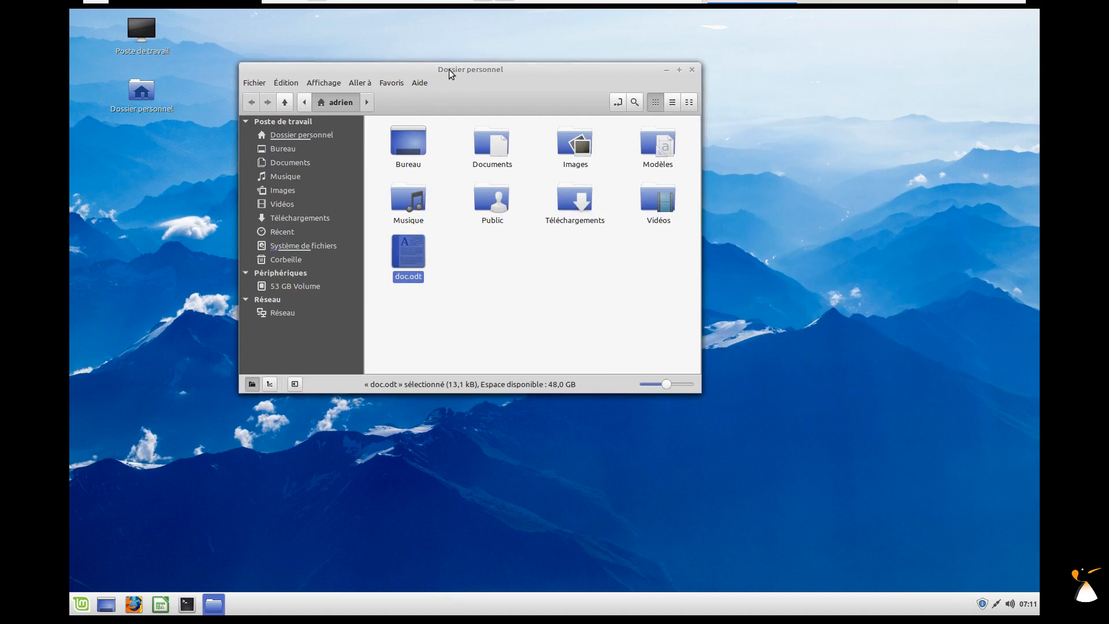
pyautogui.click(692, 70)
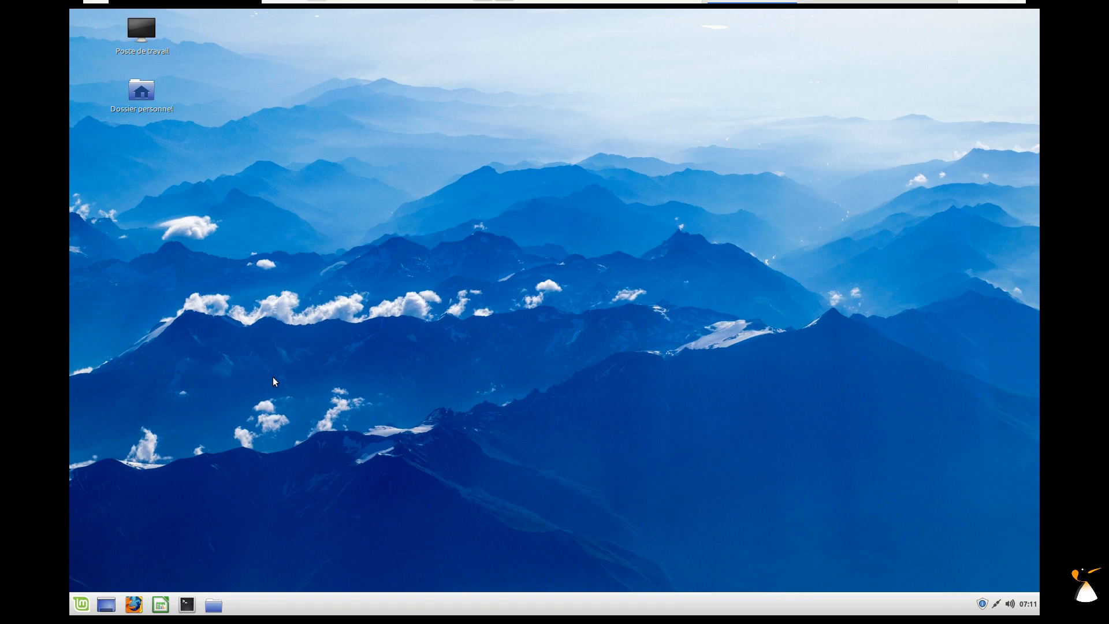
# - Shut down the computer and confirm the shutdown
pyautogui.click(83, 605)
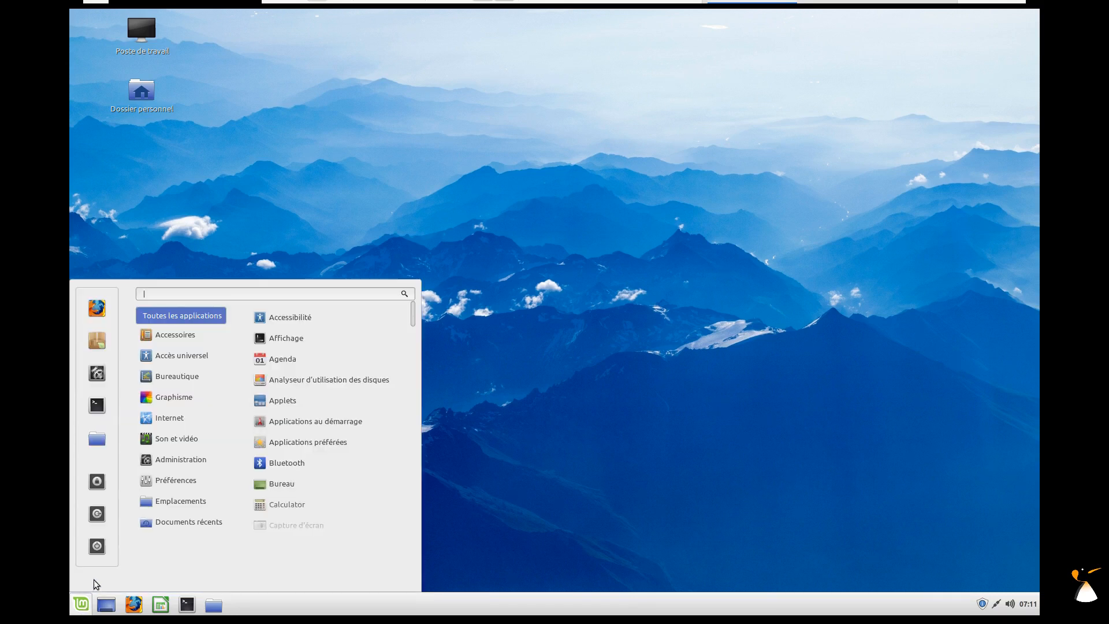
pyautogui.click(96, 545)
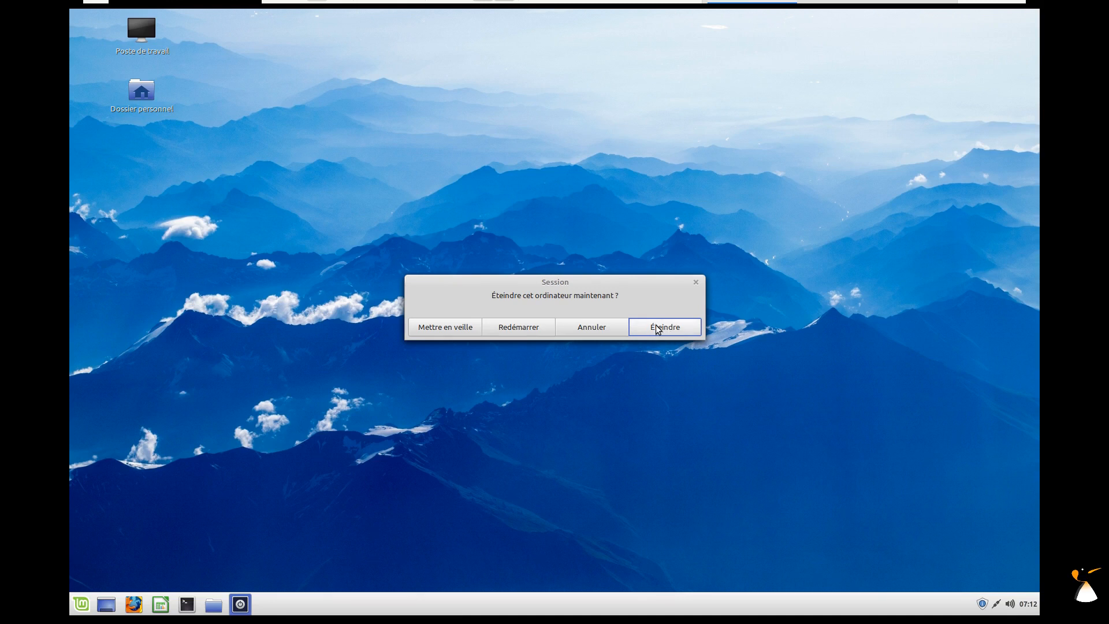
pyautogui.click(657, 328)
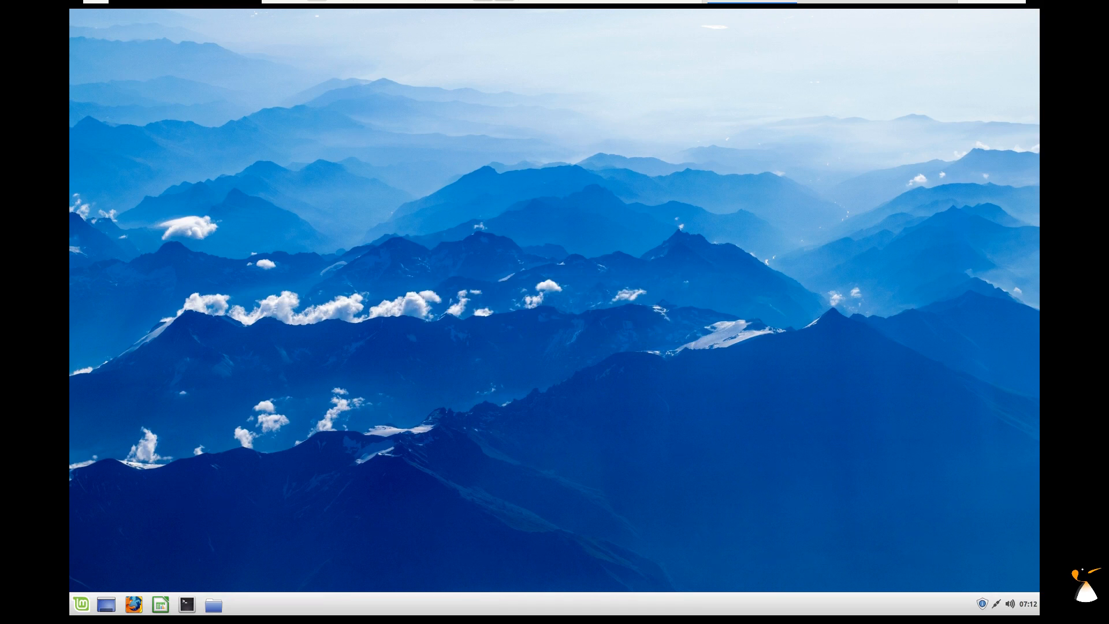